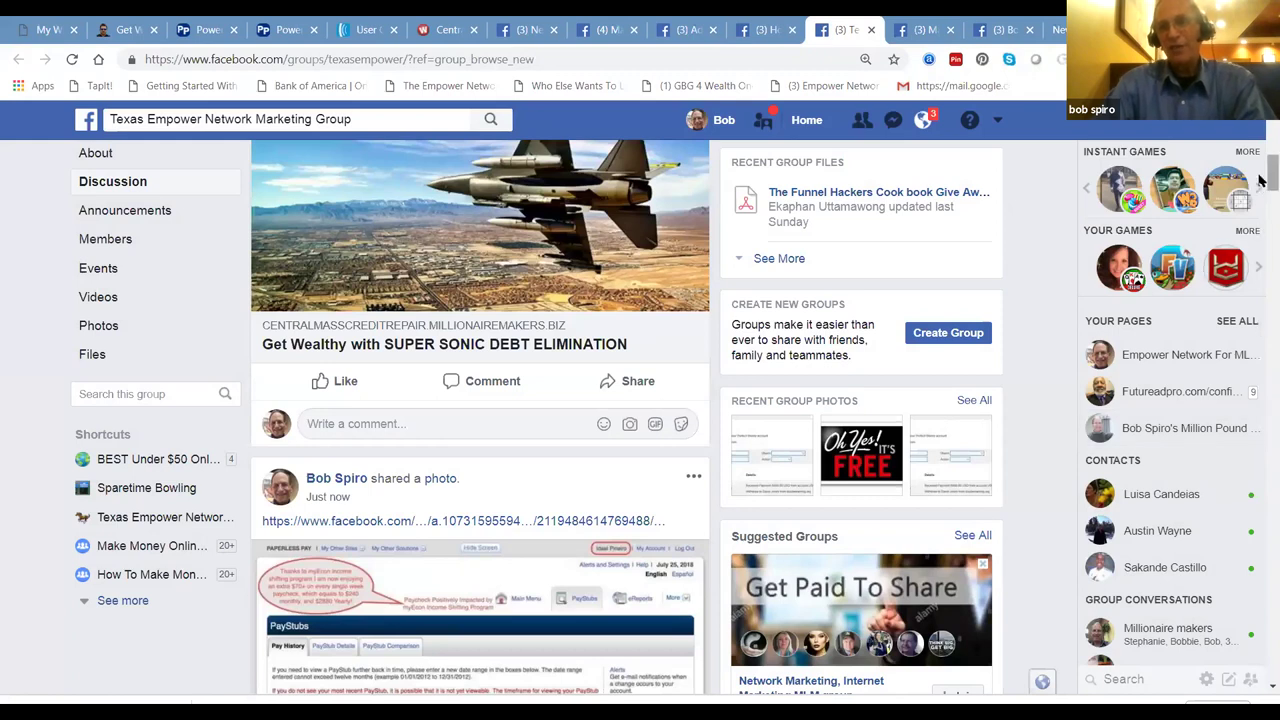
Return to the Credit Repair Specialist page, then open a new blank tab.
scroll(1262, 135, "up", 6)
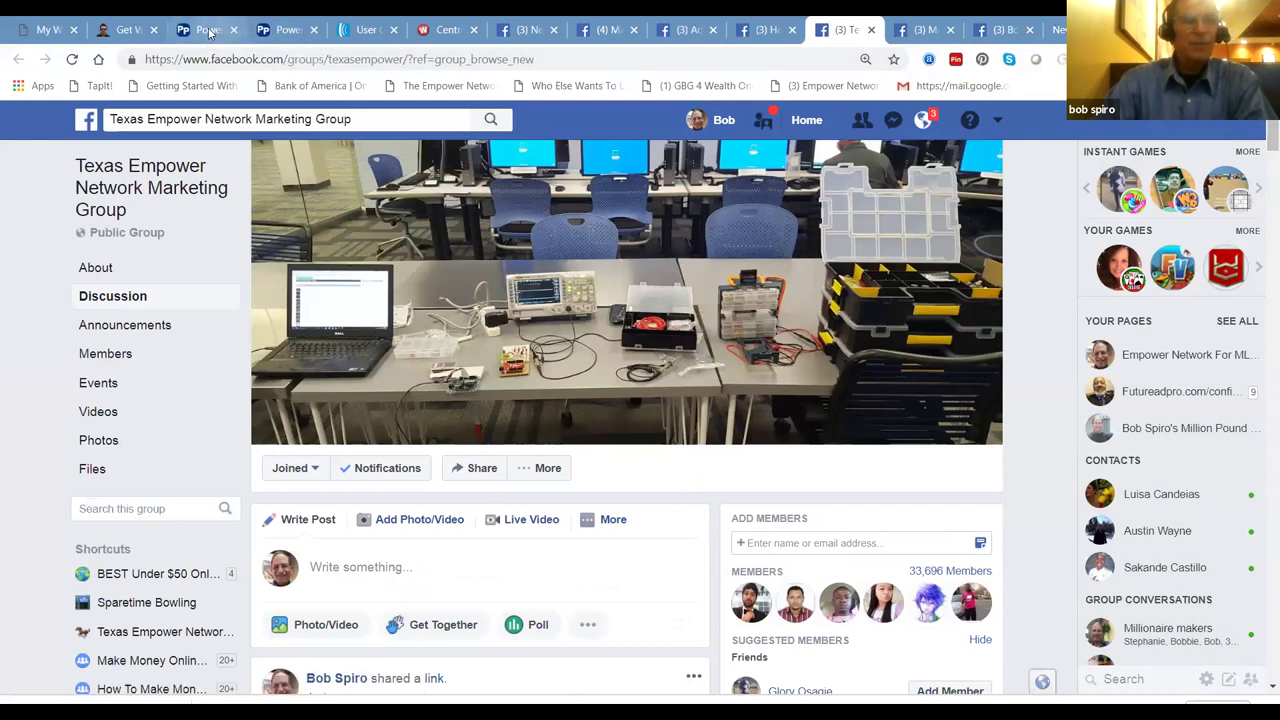
left_click(207, 30)
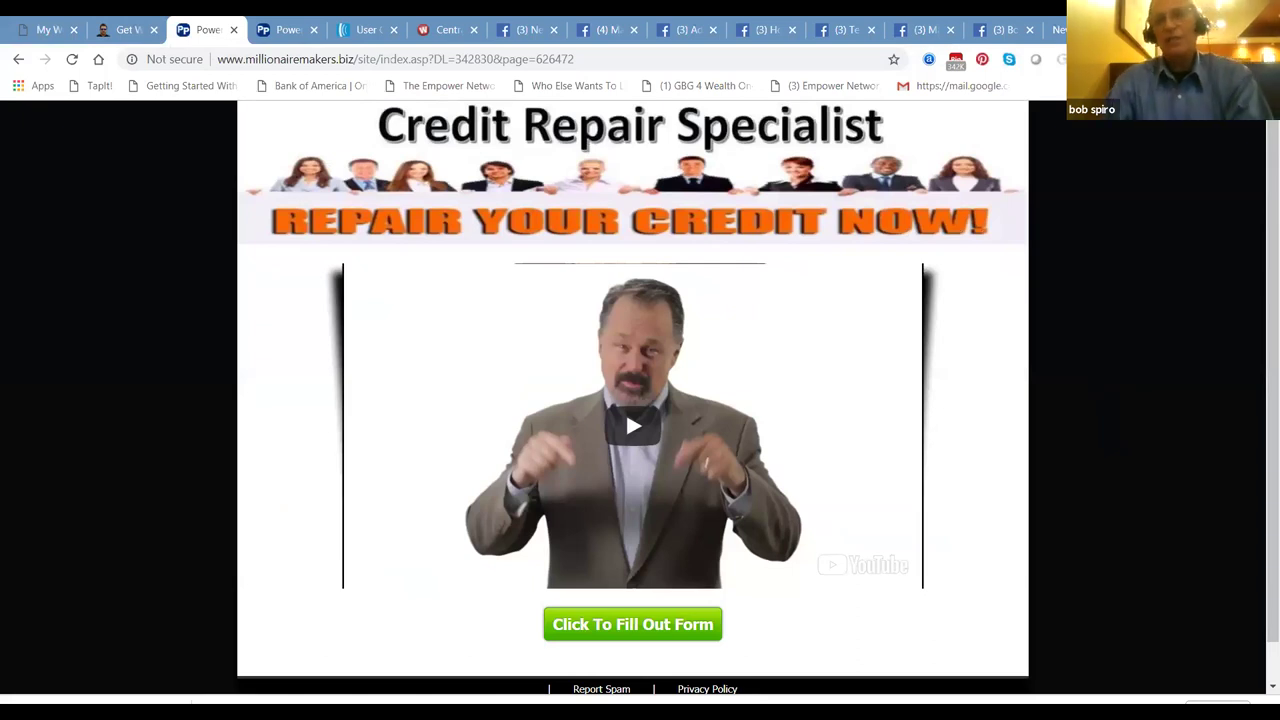
key("ctrl+t")
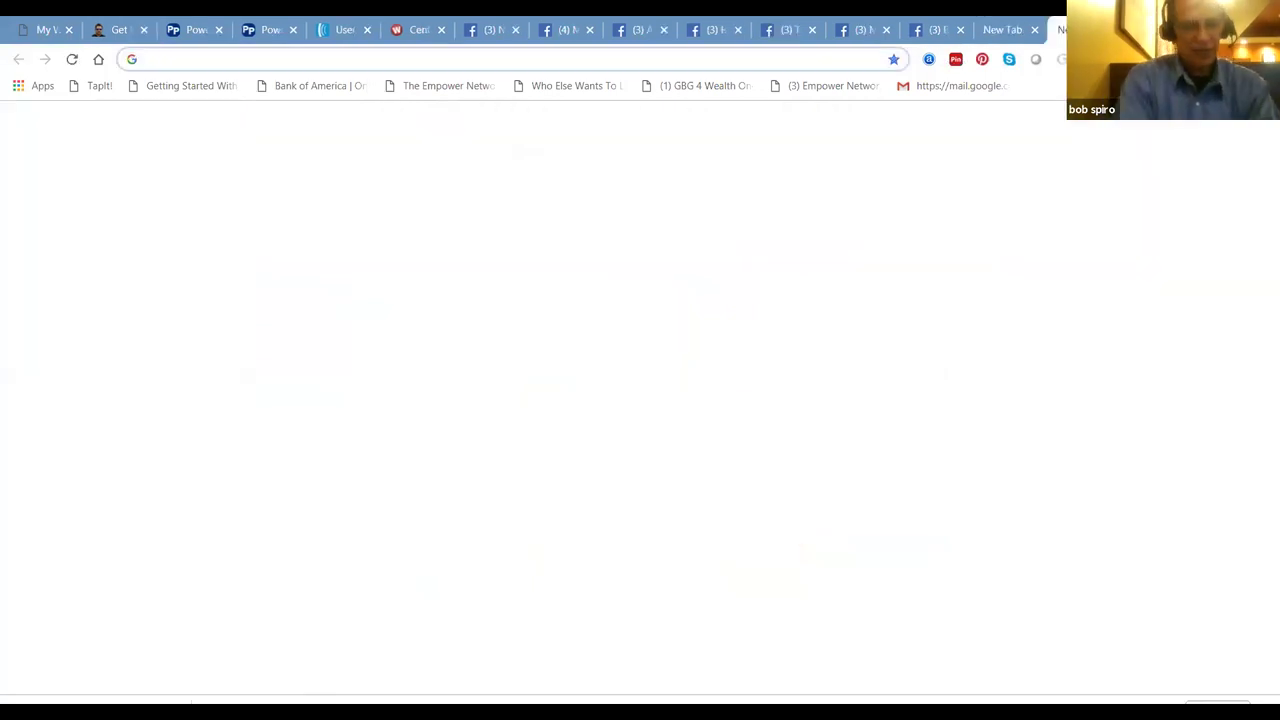
Go to craigslist New Haven and log in to 'my account' with the autofilled credentials.
type("craigs")
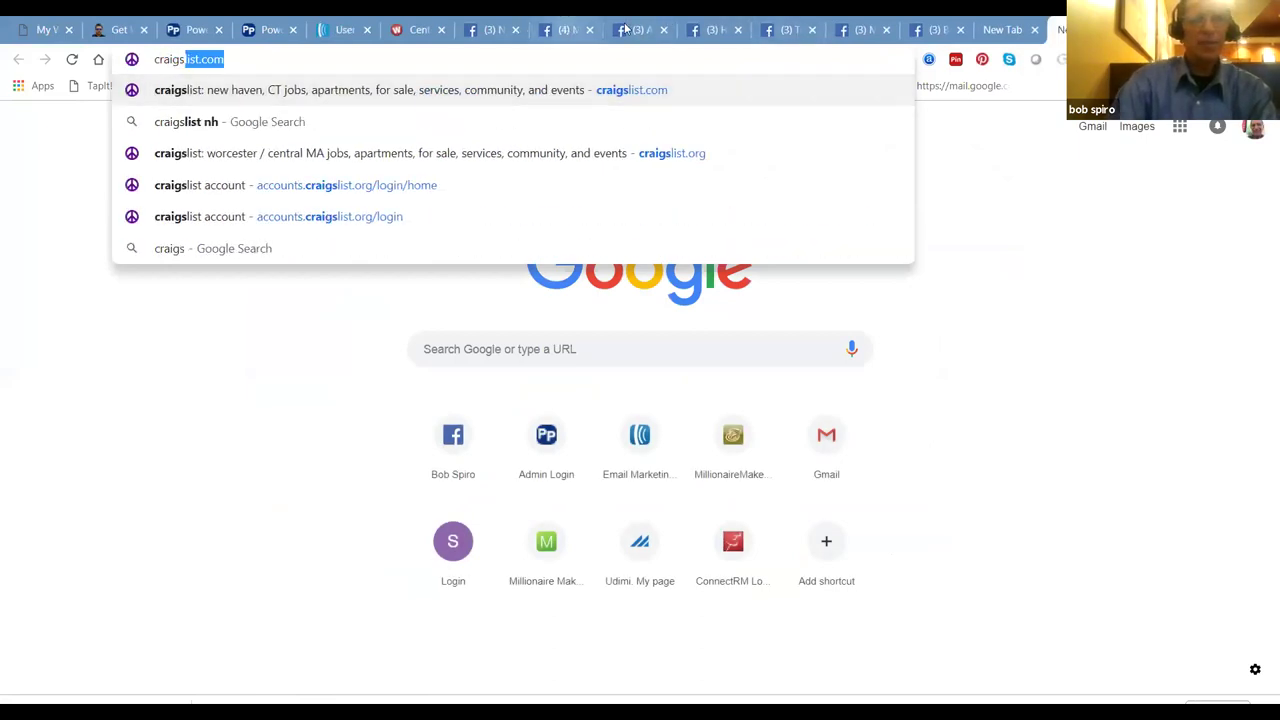
left_click(259, 91)
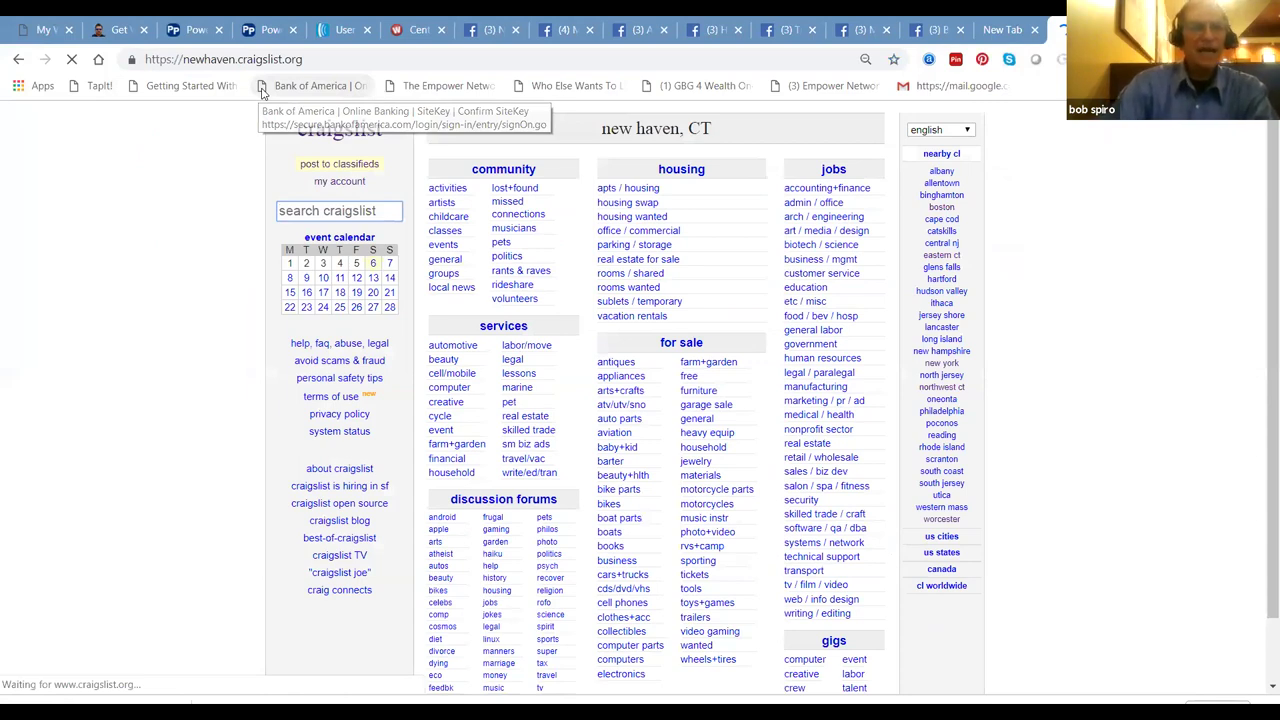
left_click(331, 186)
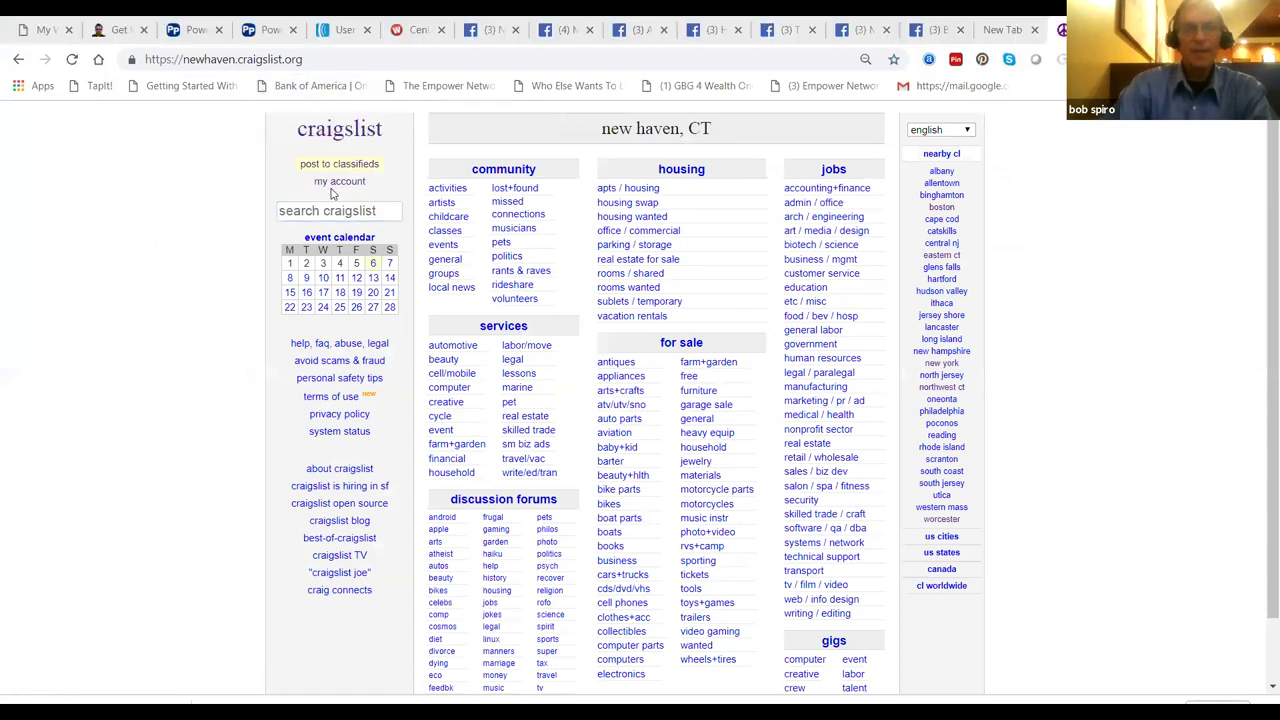
left_click(760, 322)
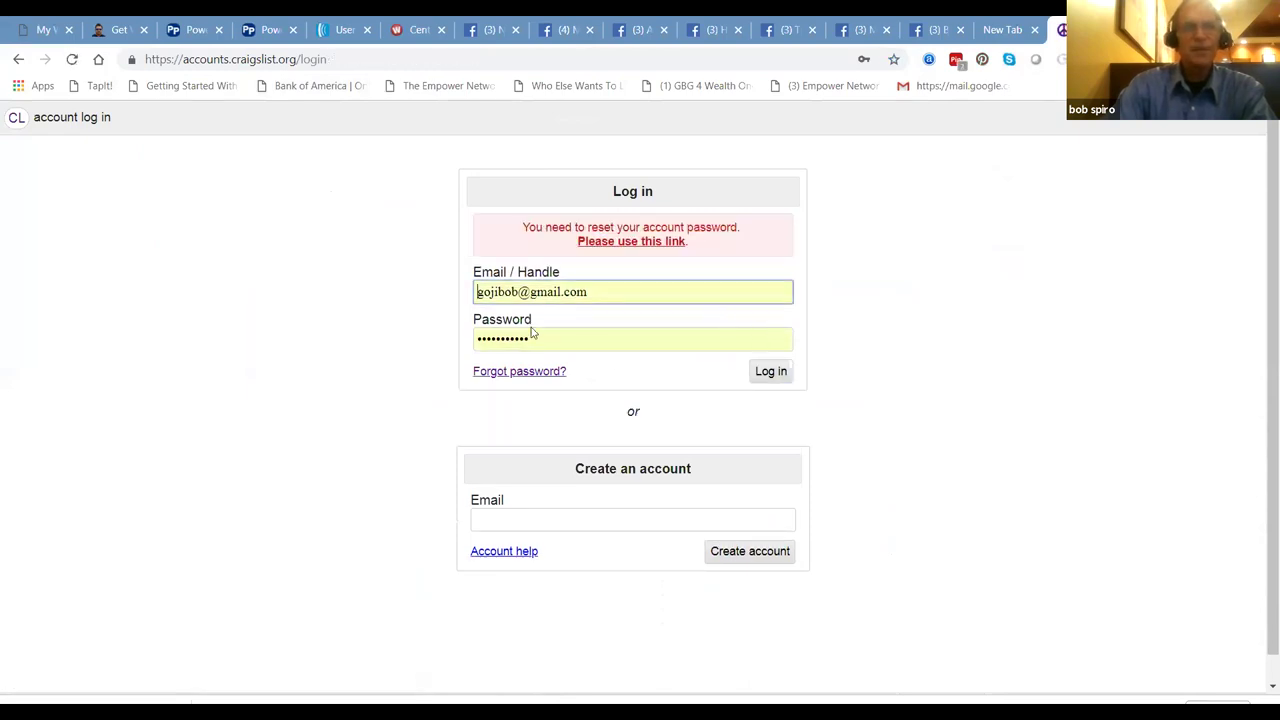
Replace the login password, submit, and update the saved password in Chrome.
left_click(538, 342)
key("ctrl+a")
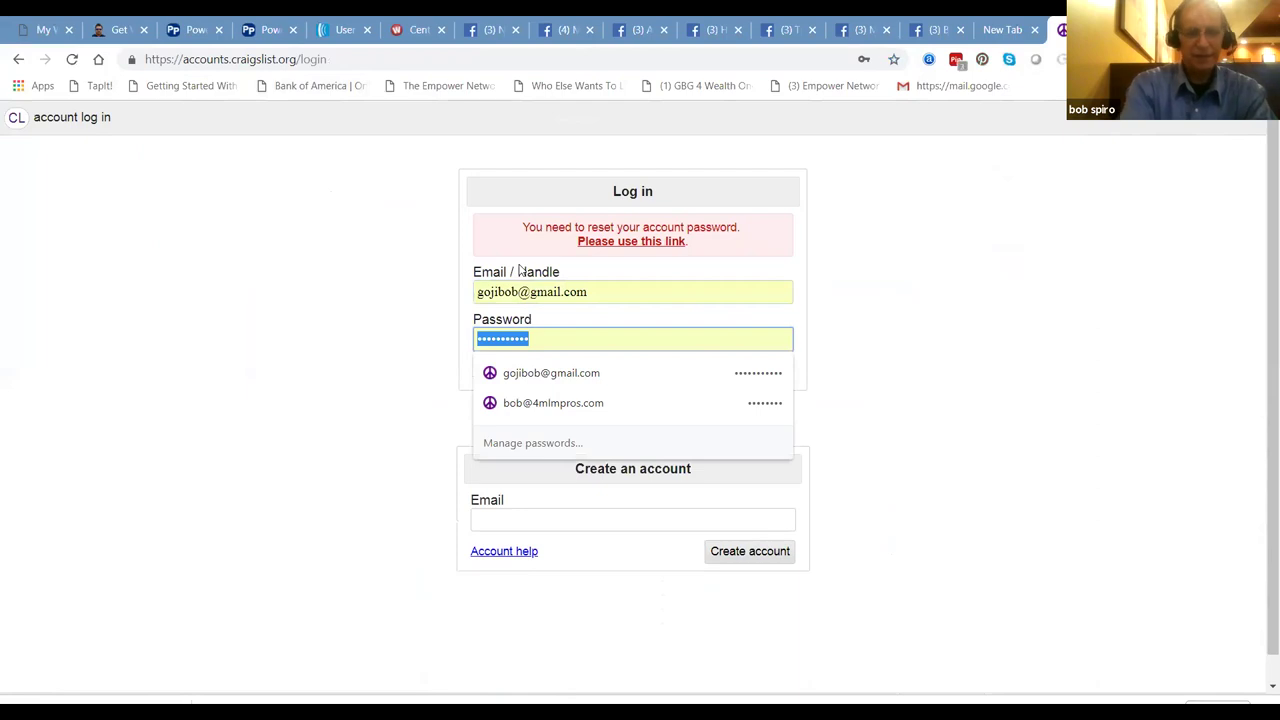
type("••••••••")
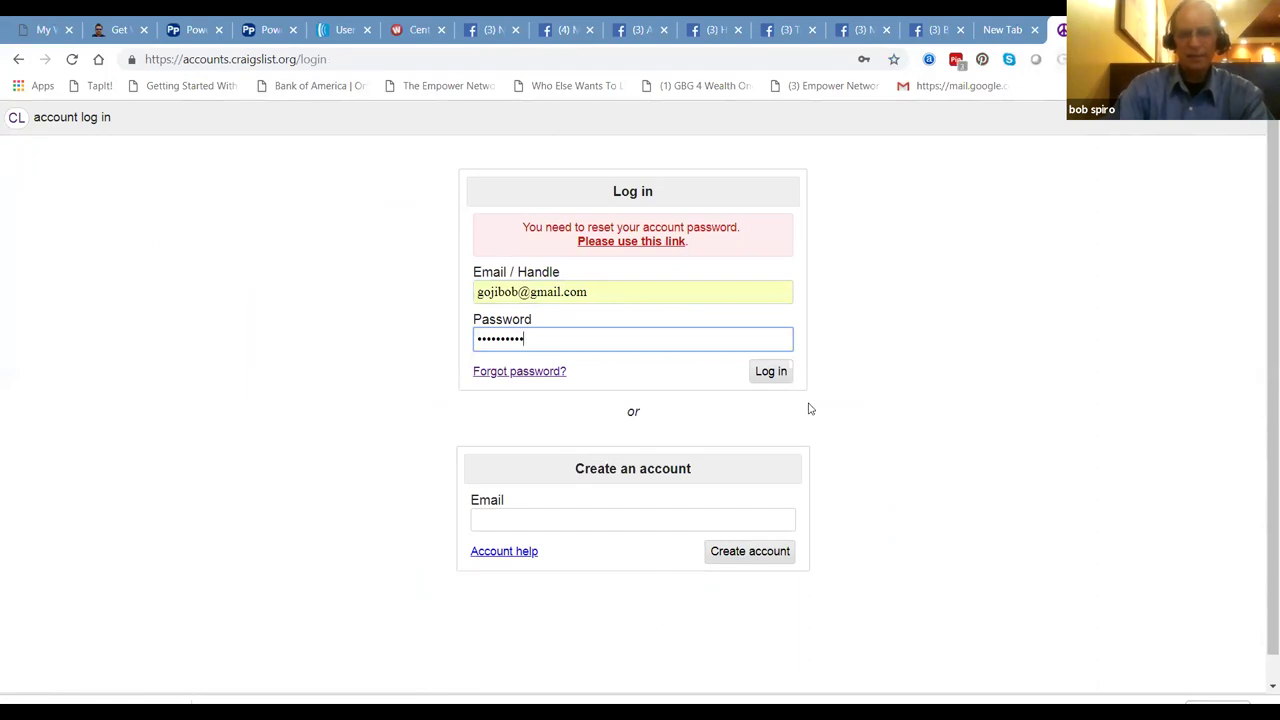
left_click(777, 375)
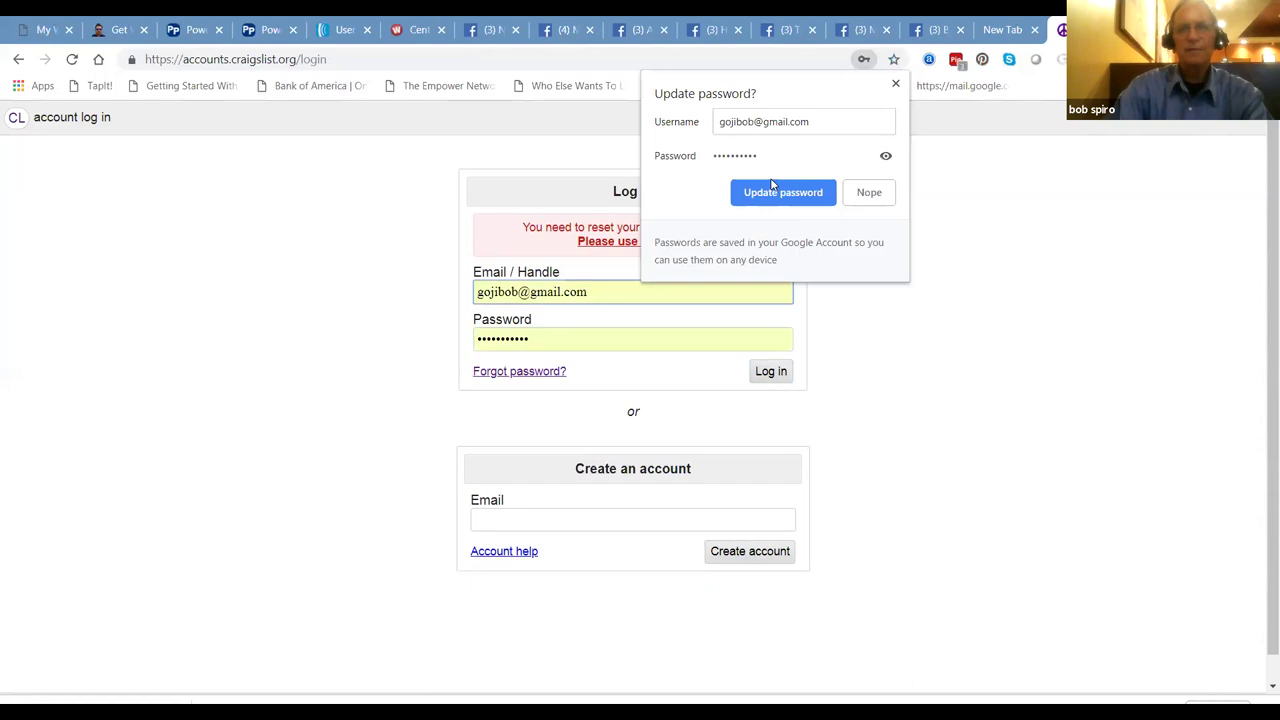
left_click(778, 193)
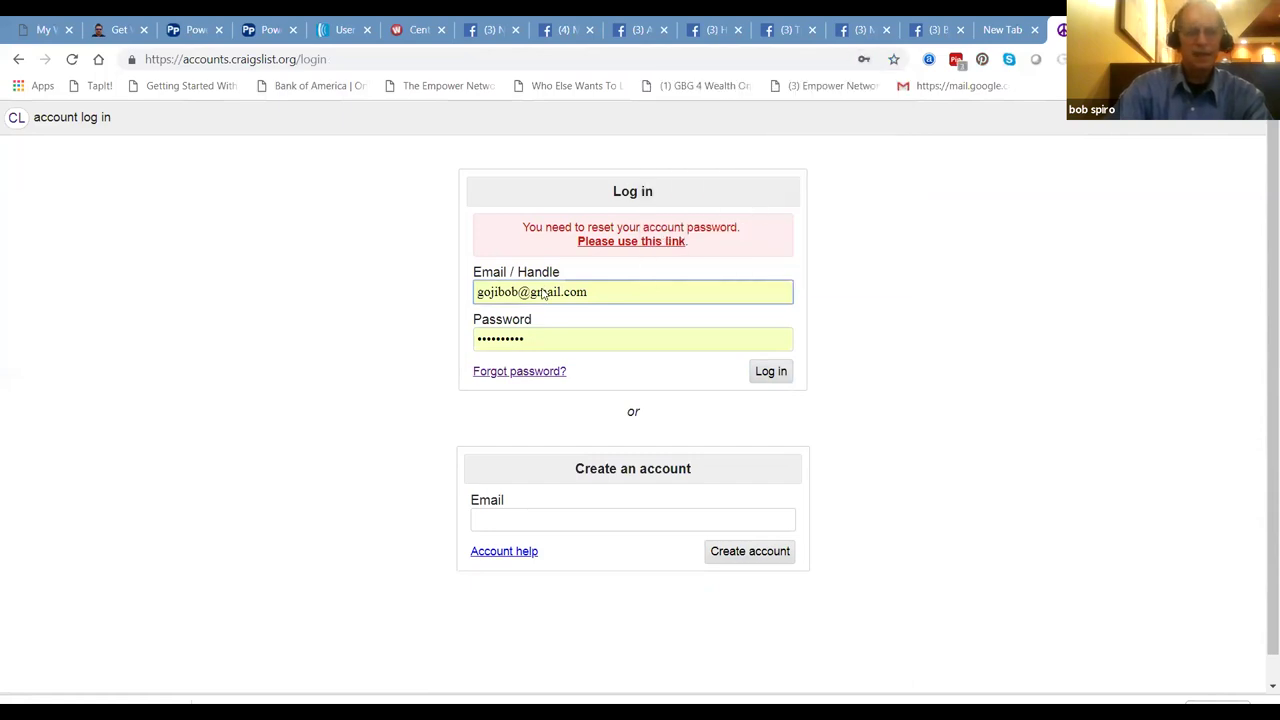
Retype the password in the login form and submit again.
left_click(536, 339)
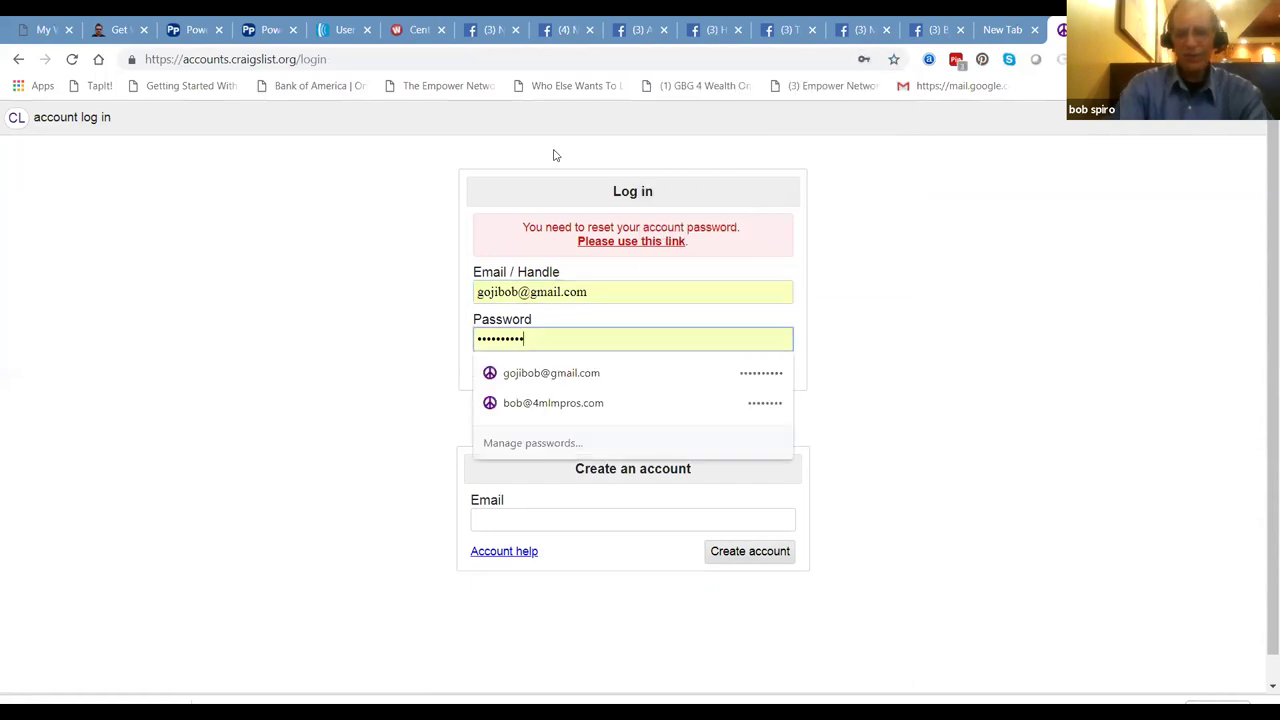
type("1")
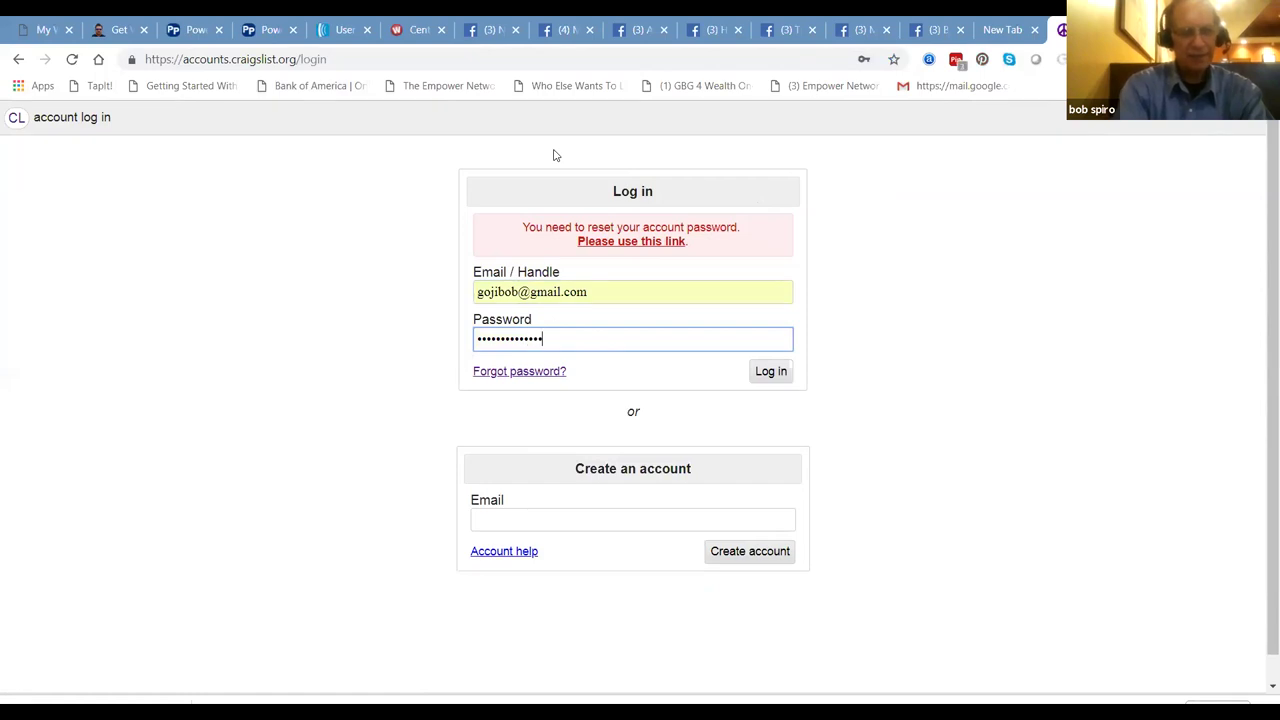
type("••••••")
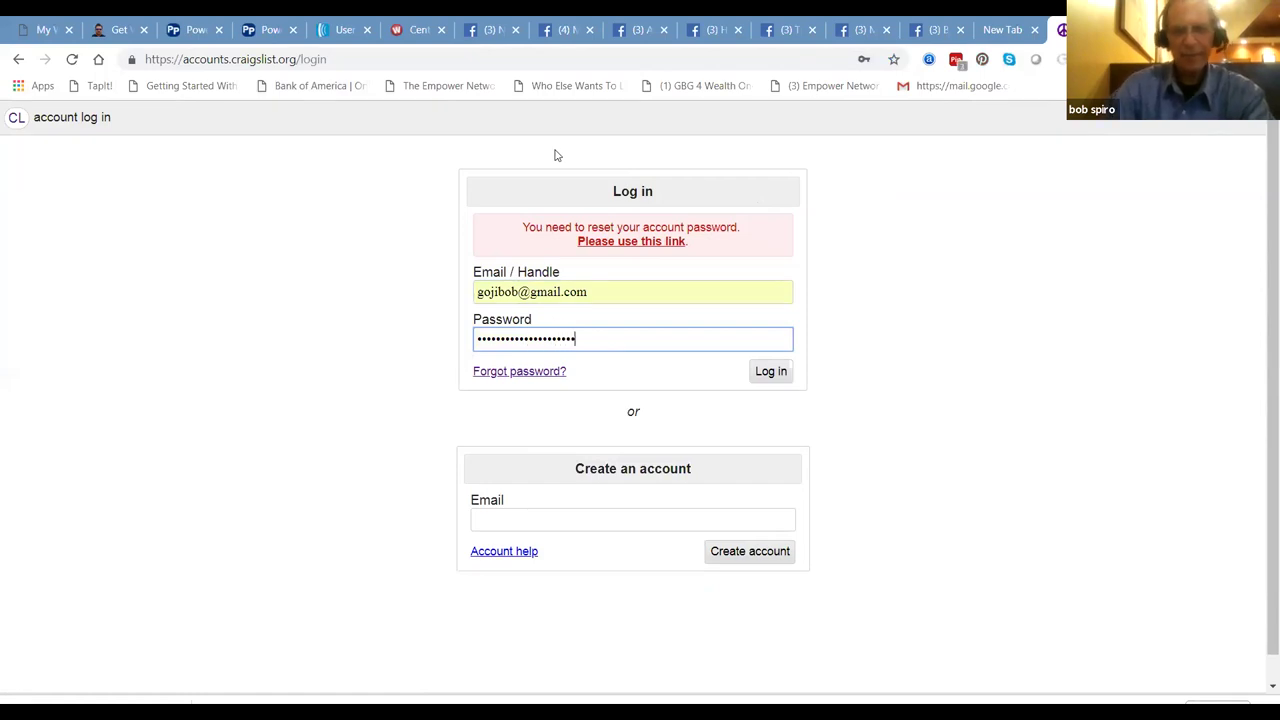
key("BackSpace")
key("BackSpace")
key("BackSpace")
key("BackSpace")
key("BackSpace")
key("BackSpace")
key("BackSpace")
key("BackSpace")
key("BackSpace")
key("BackSpace")
key("BackSpace")
key("BackSpace")
key("BackSpace")
key("BackSpace")
key("BackSpace")
key("BackSpace")
key("BackSpace")
key("BackSpace")
key("BackSpace")
key("BackSpace")
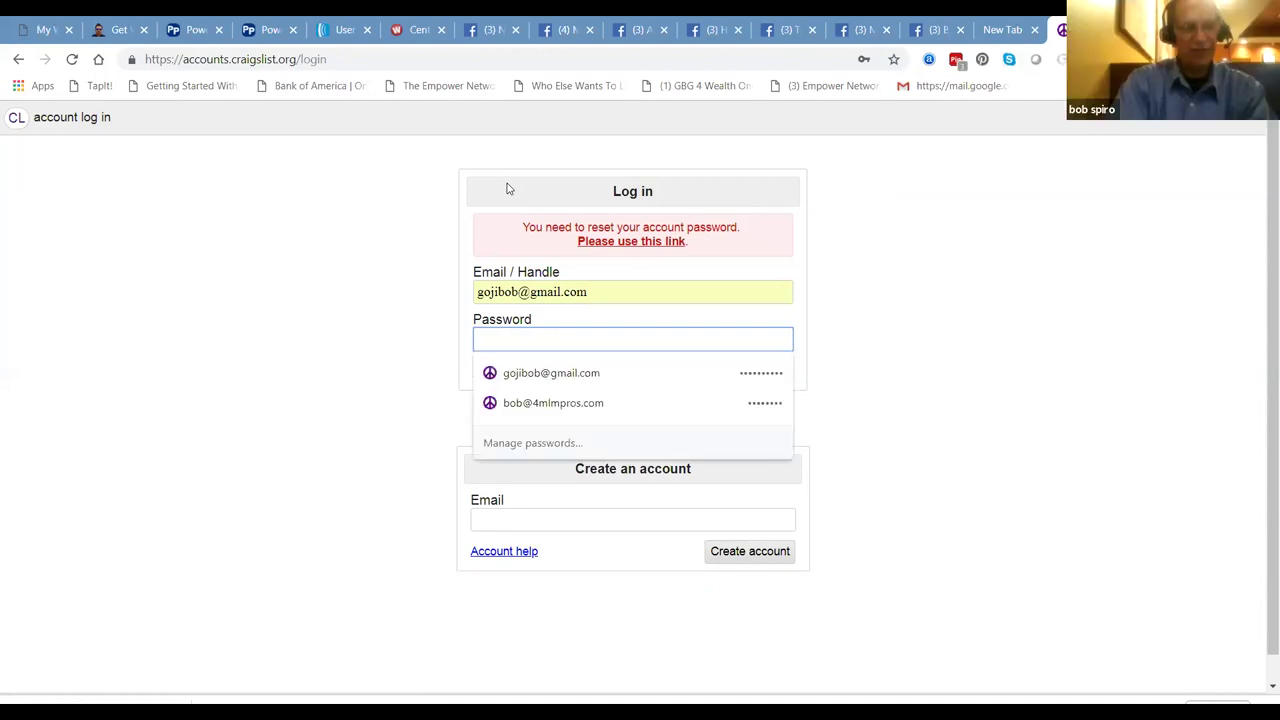
type("•••••••••")
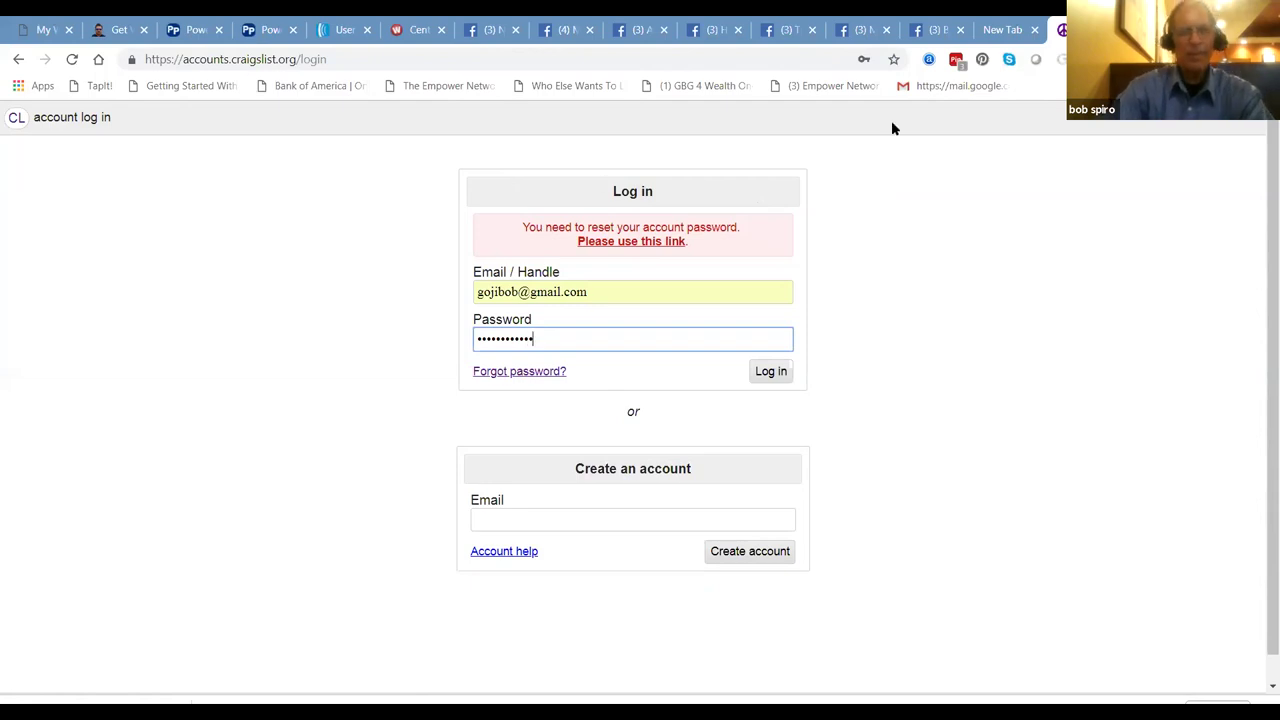
left_click(767, 372)
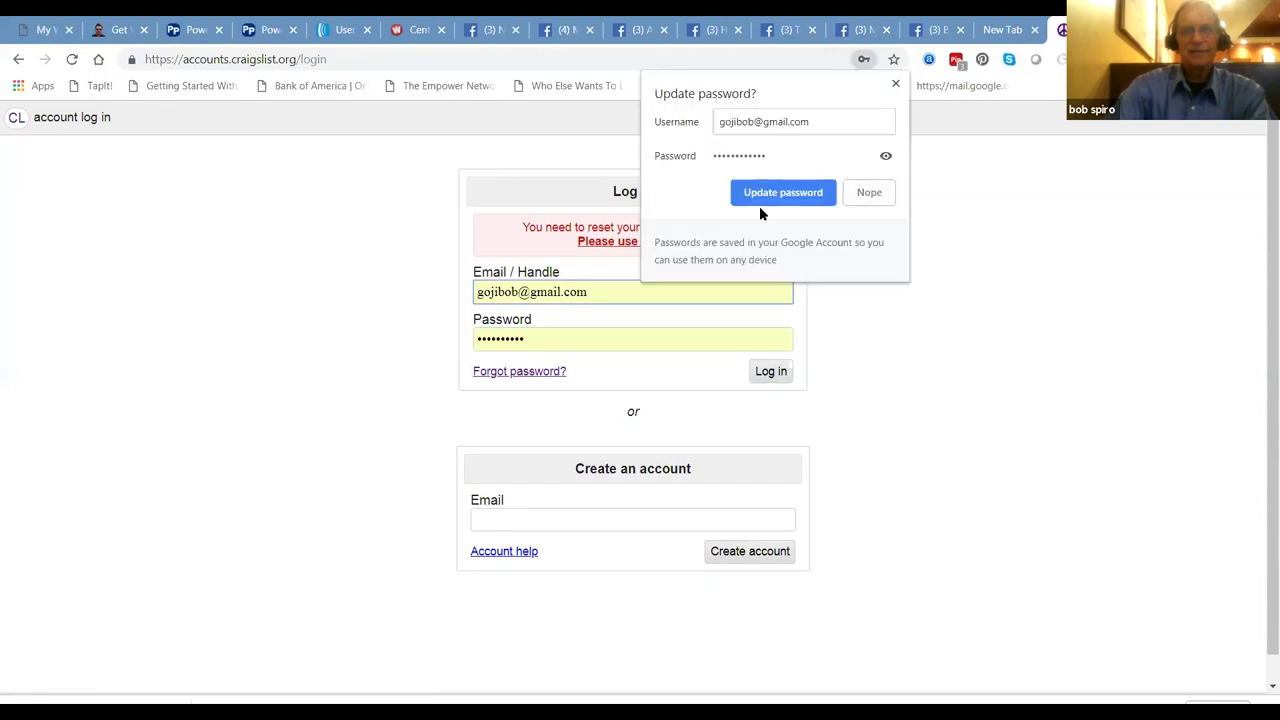
Re-enter the whole password, log in once more, and save it in Chrome.
left_click(549, 338)
left_click_drag(540, 340, 466, 371)
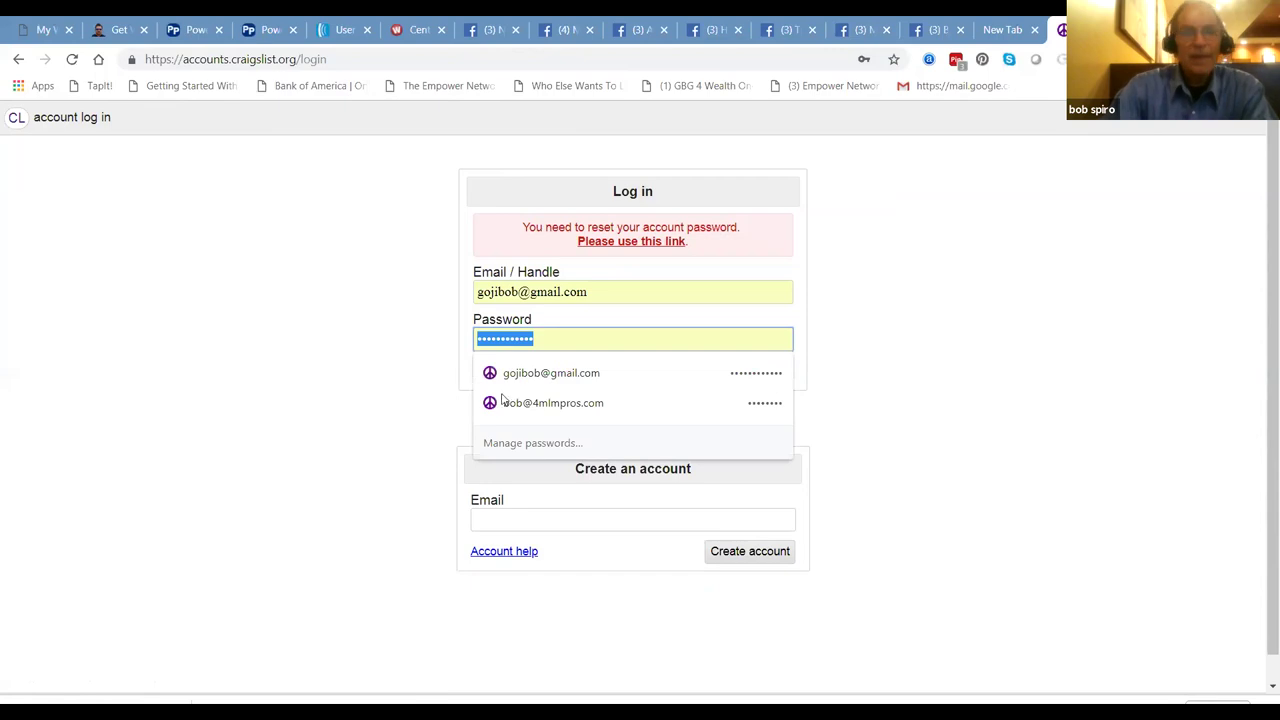
left_click(541, 366)
left_click_drag(495, 342, 527, 362)
key("ctrl+a")
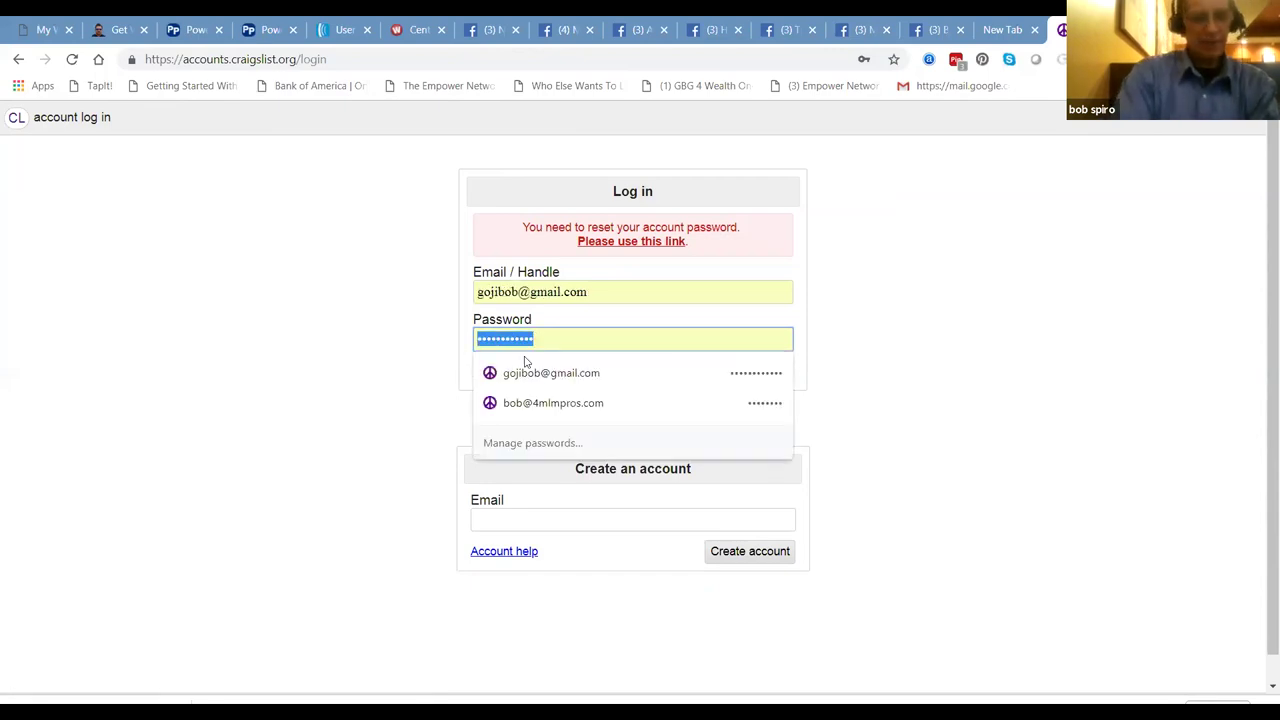
type("••••••••••••")
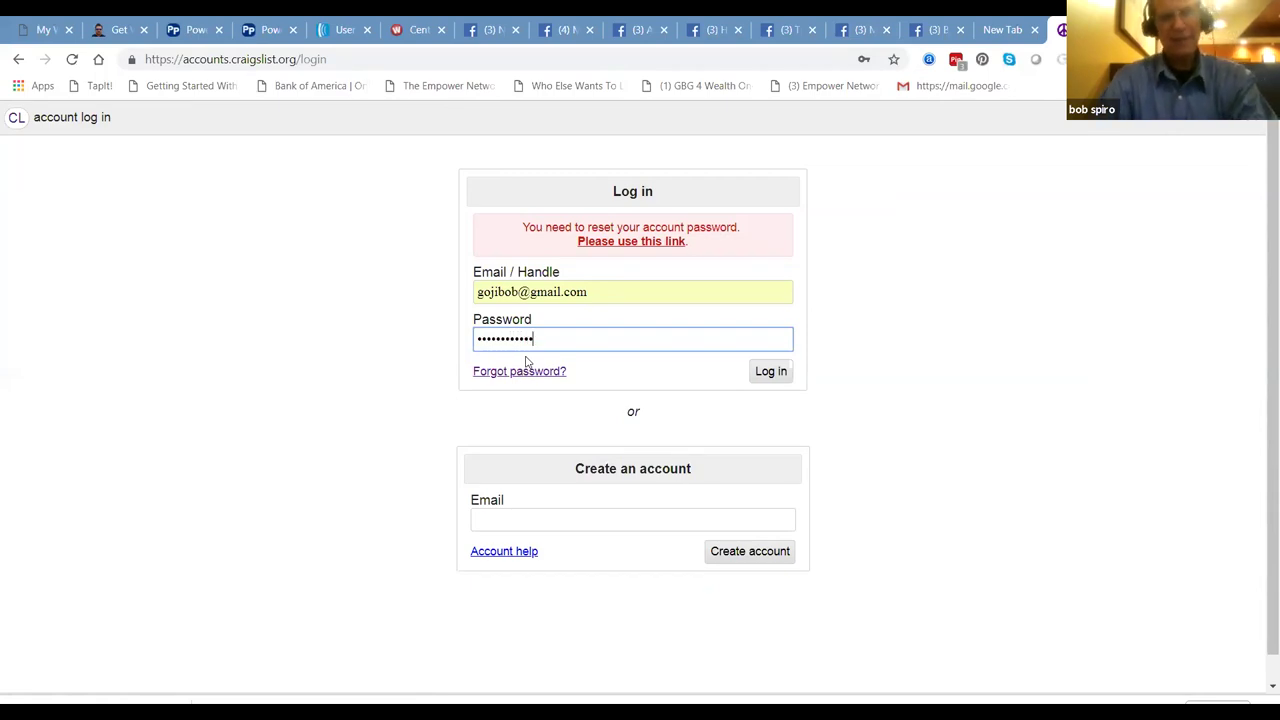
left_click(760, 380)
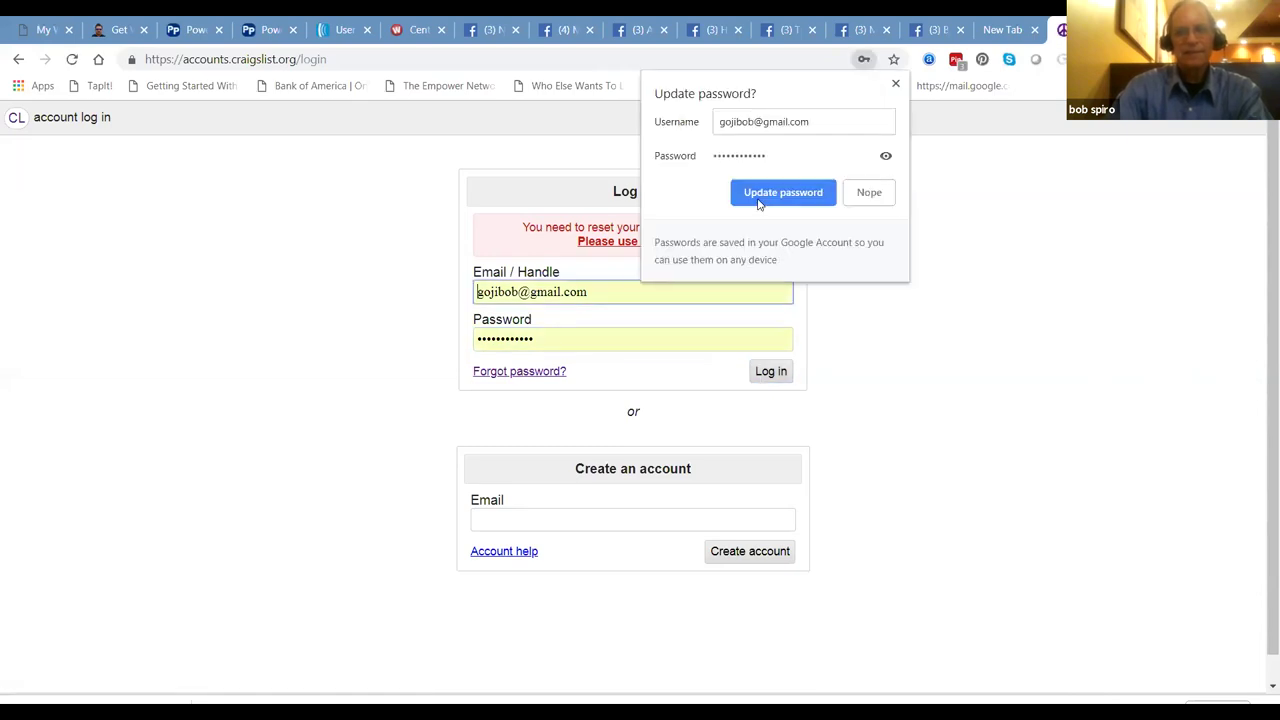
left_click(765, 195)
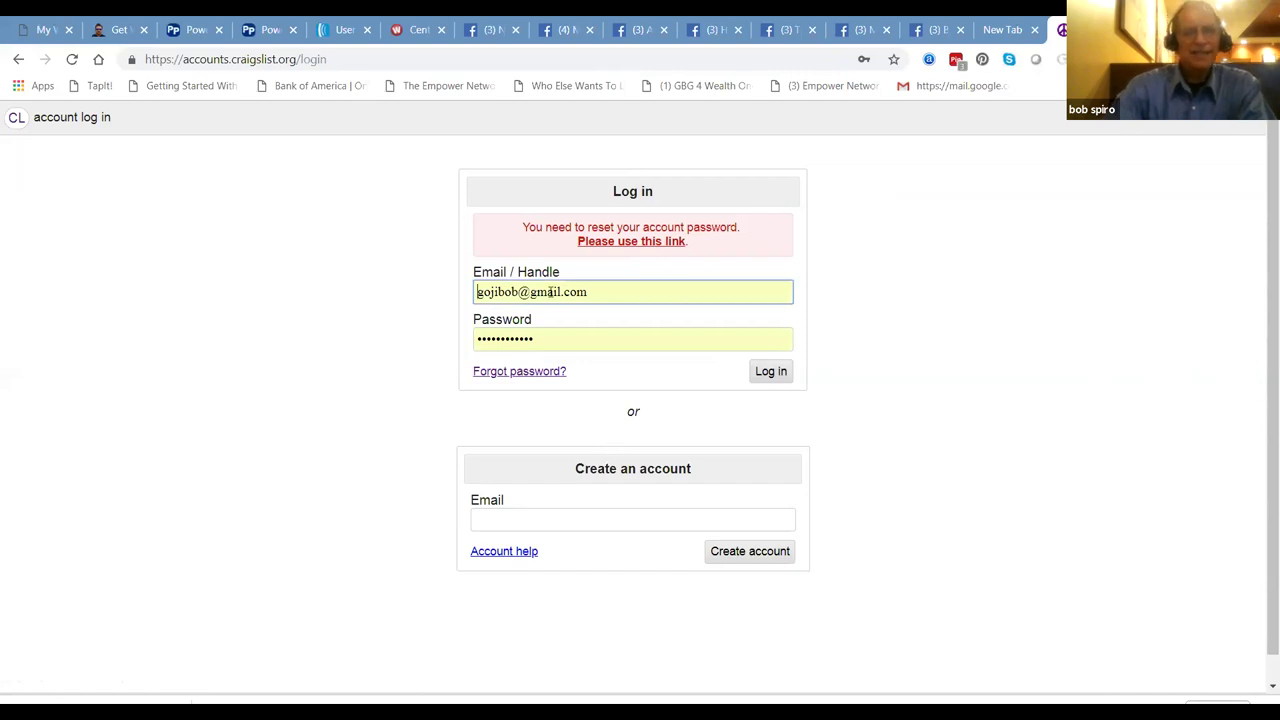
Pick the saved login, enter the password, save it, and follow the password reset link.
left_click(549, 342)
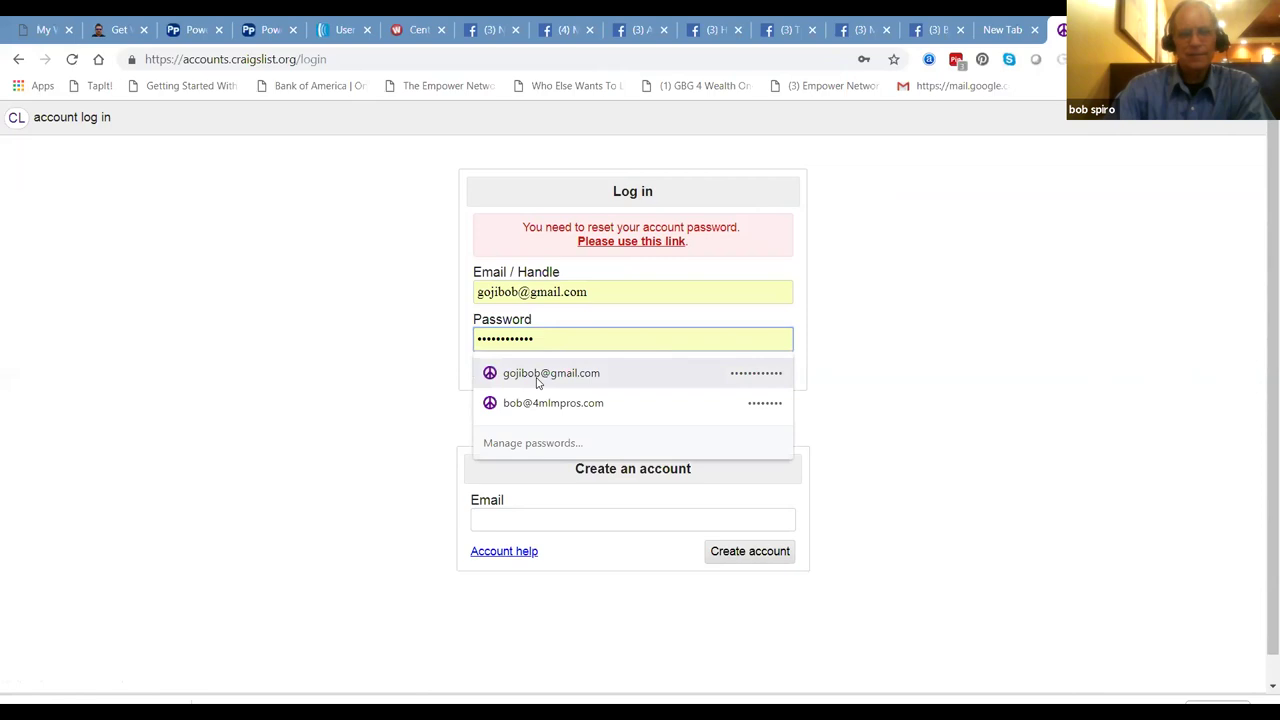
left_click(537, 381)
double_click(546, 340)
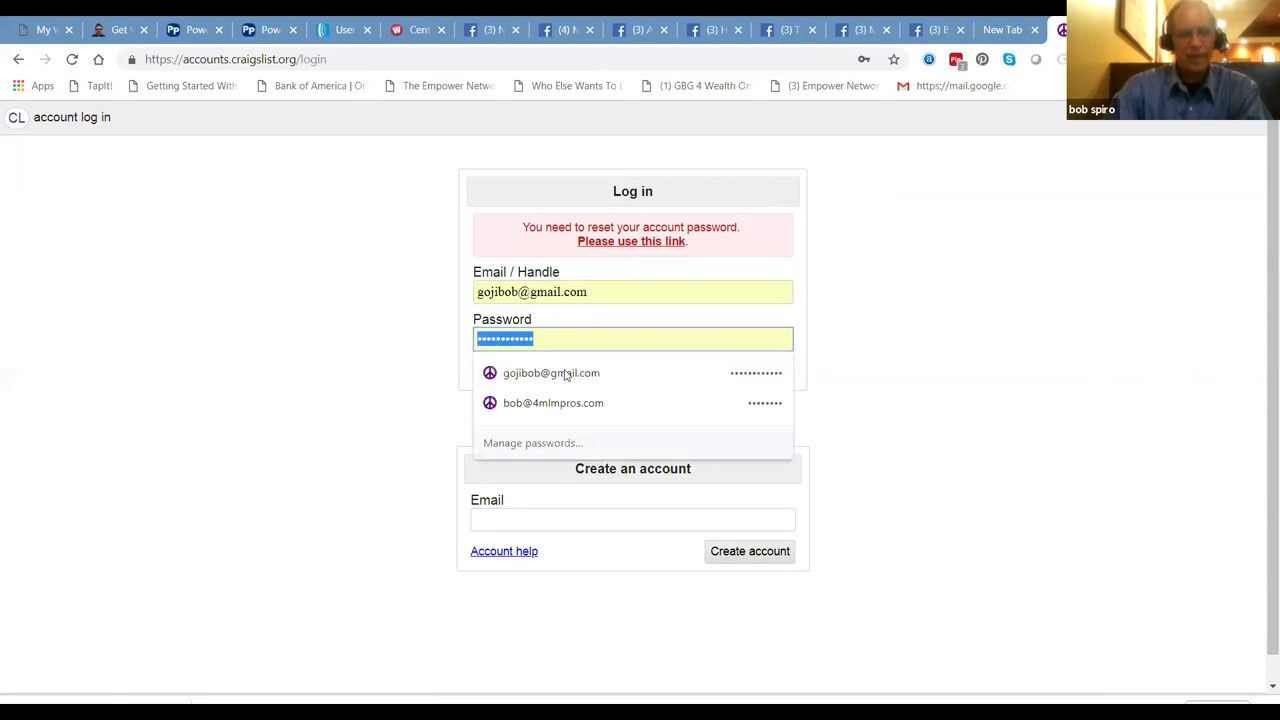
type("••••••••••")
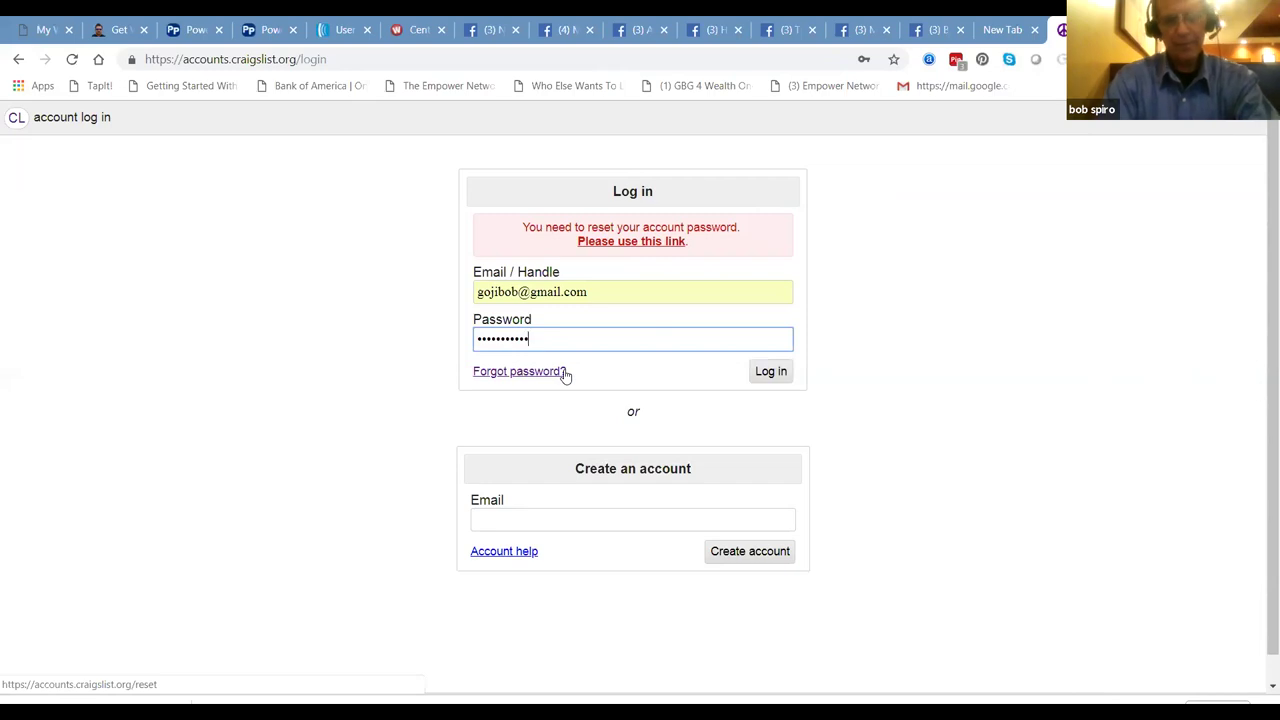
left_click(758, 375)
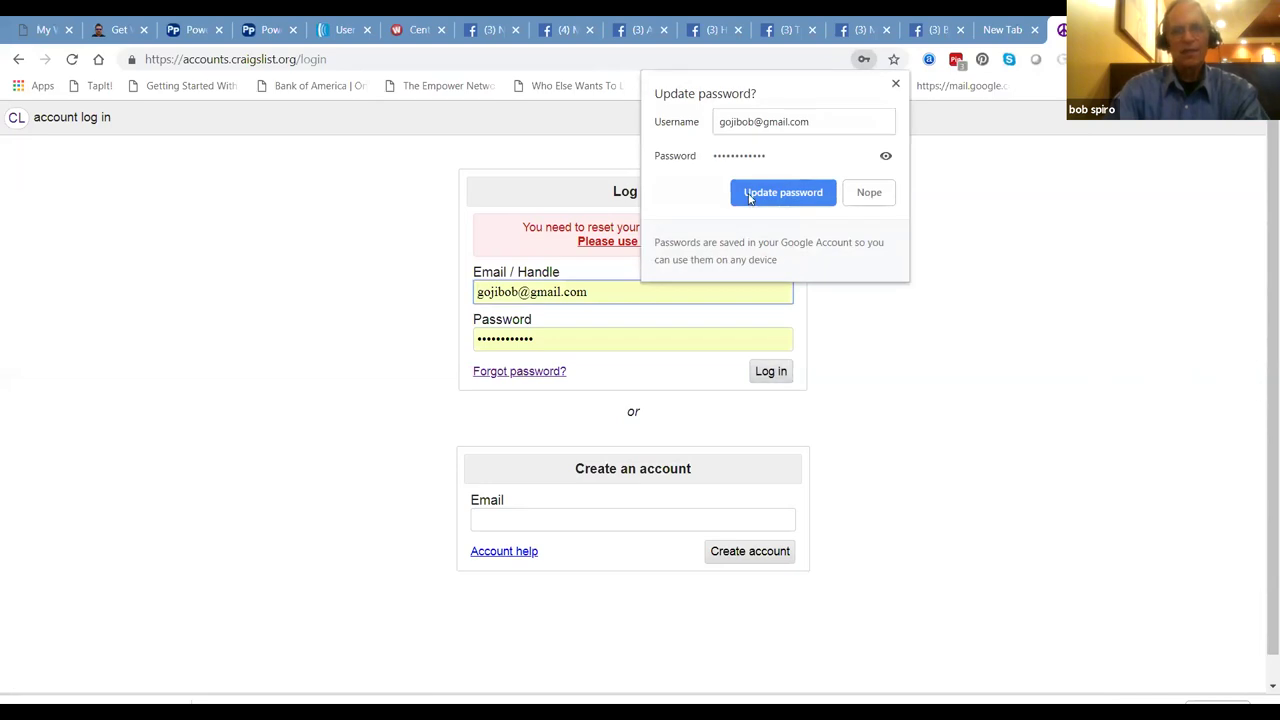
left_click(749, 195)
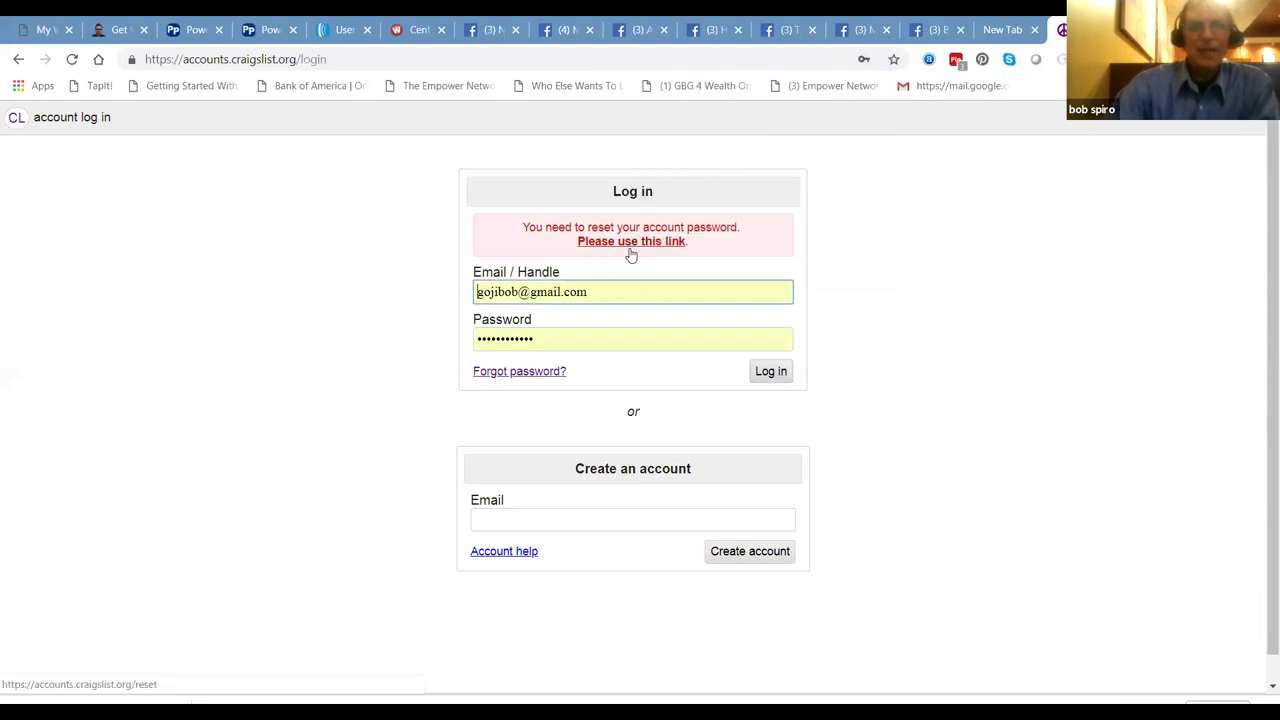
left_click(541, 378)
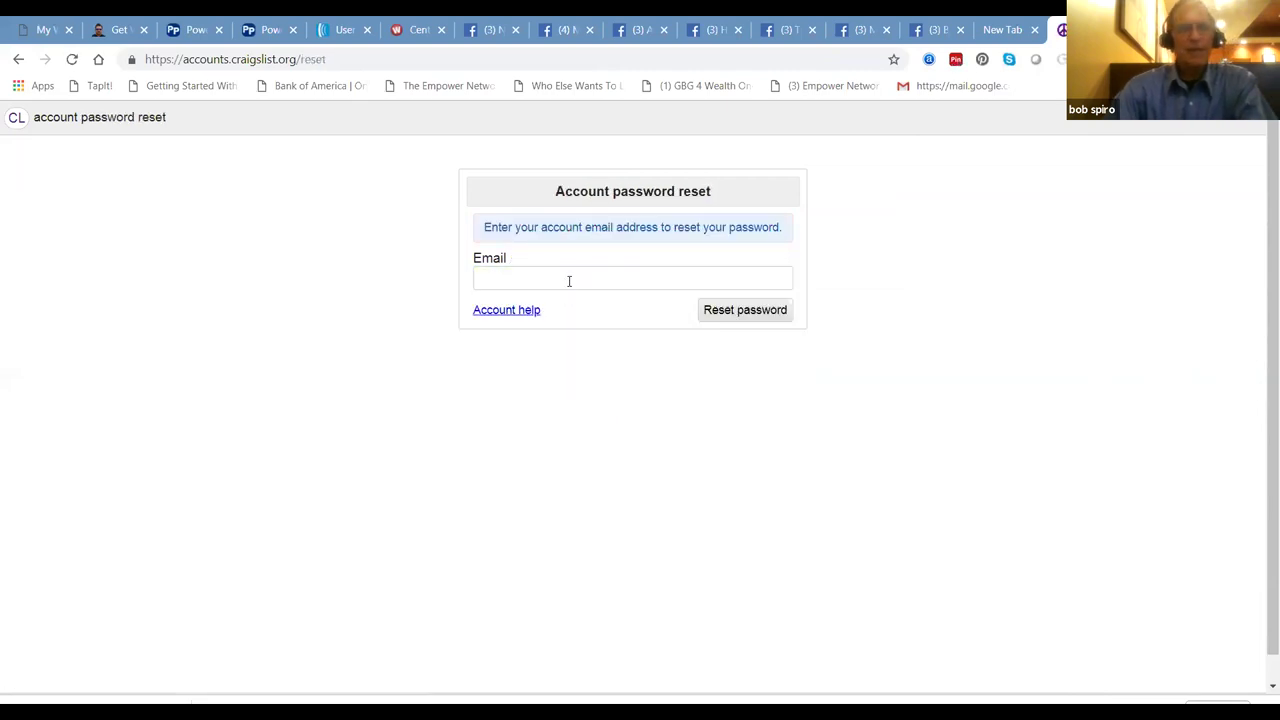
Request a Craigslist password reset email for the autofilled account address, then open a new tab.
left_click(569, 281)
left_click(571, 316)
left_click(719, 316)
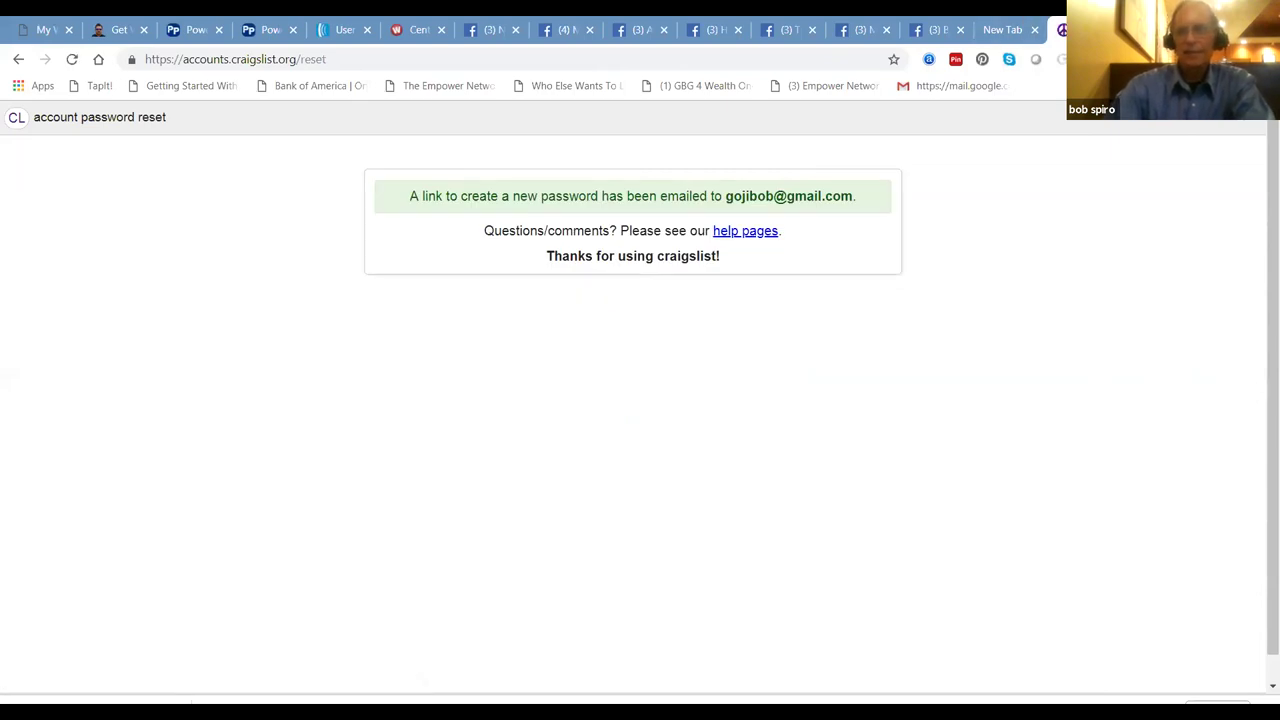
key("ctrl+t")
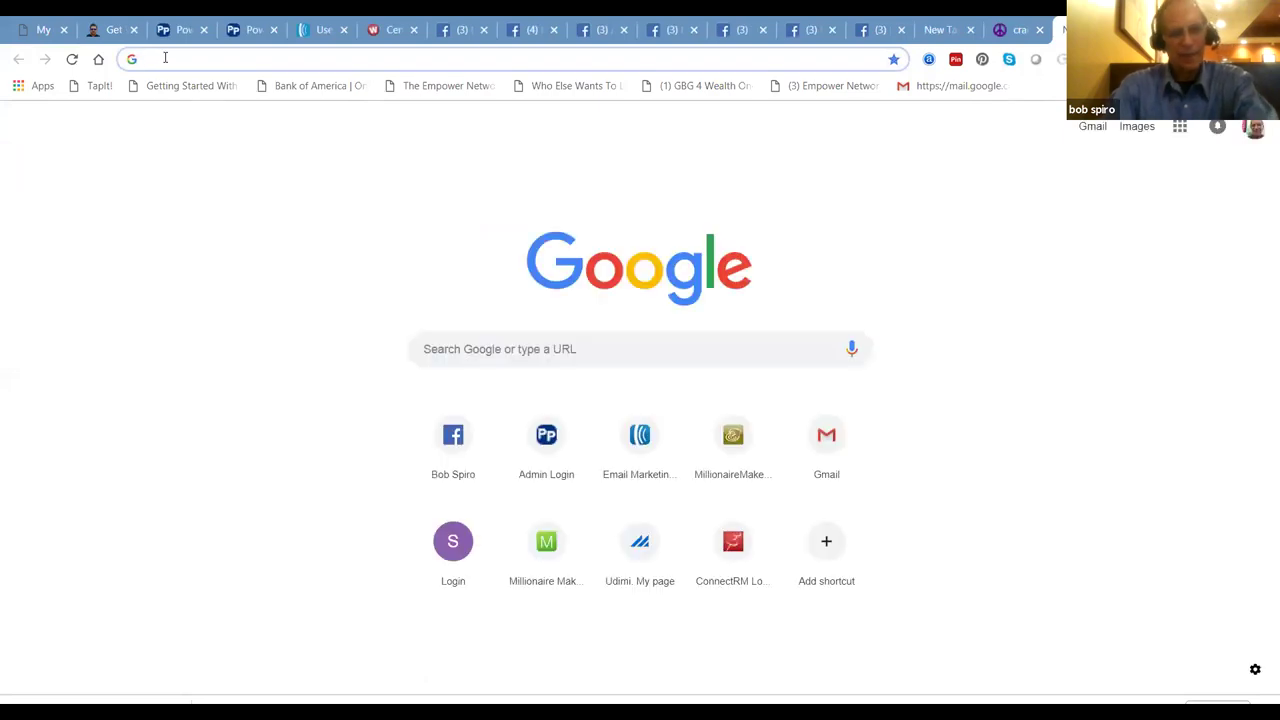
Go to gmail.com and open the craigslist reset-password email.
type("gm")
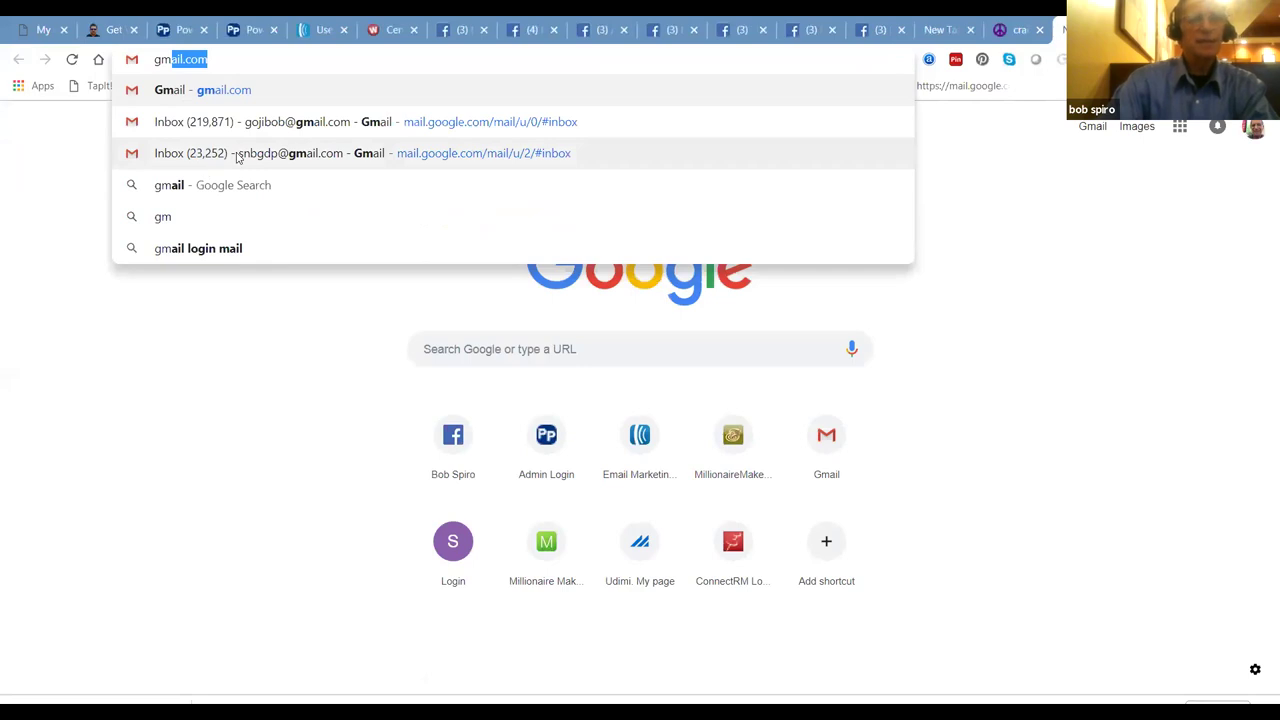
key("Return")
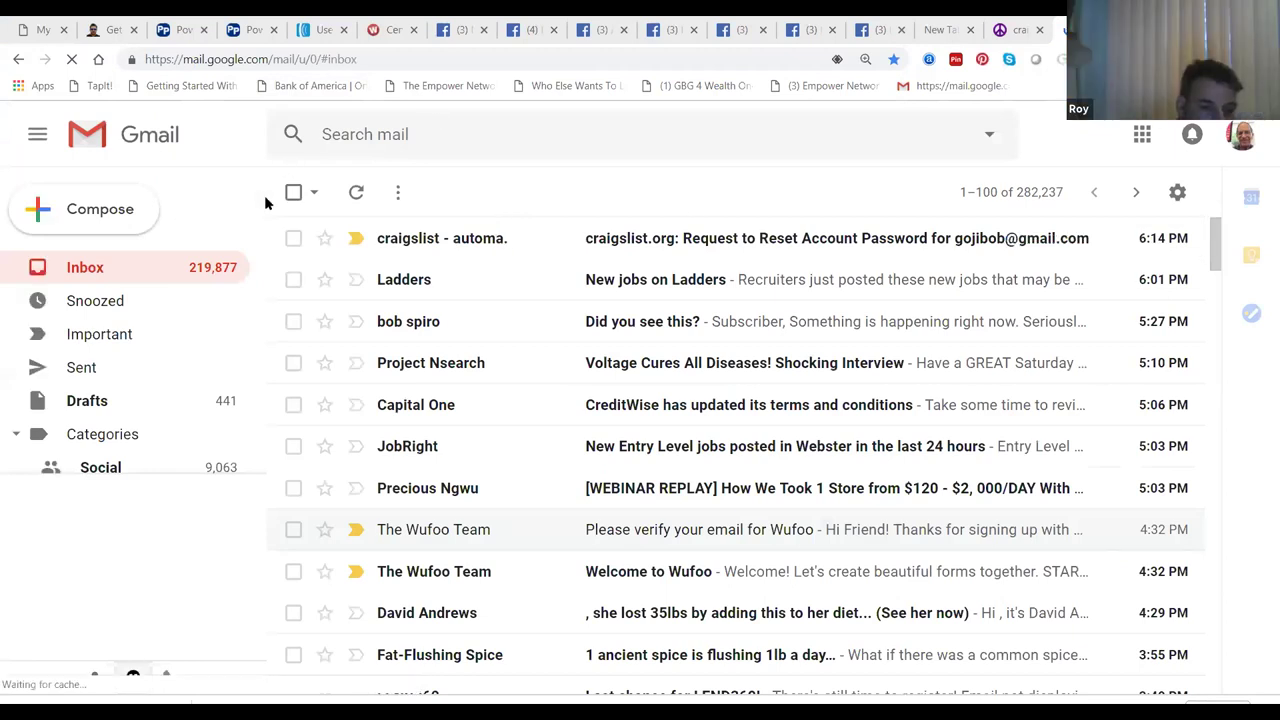
left_click(640, 245)
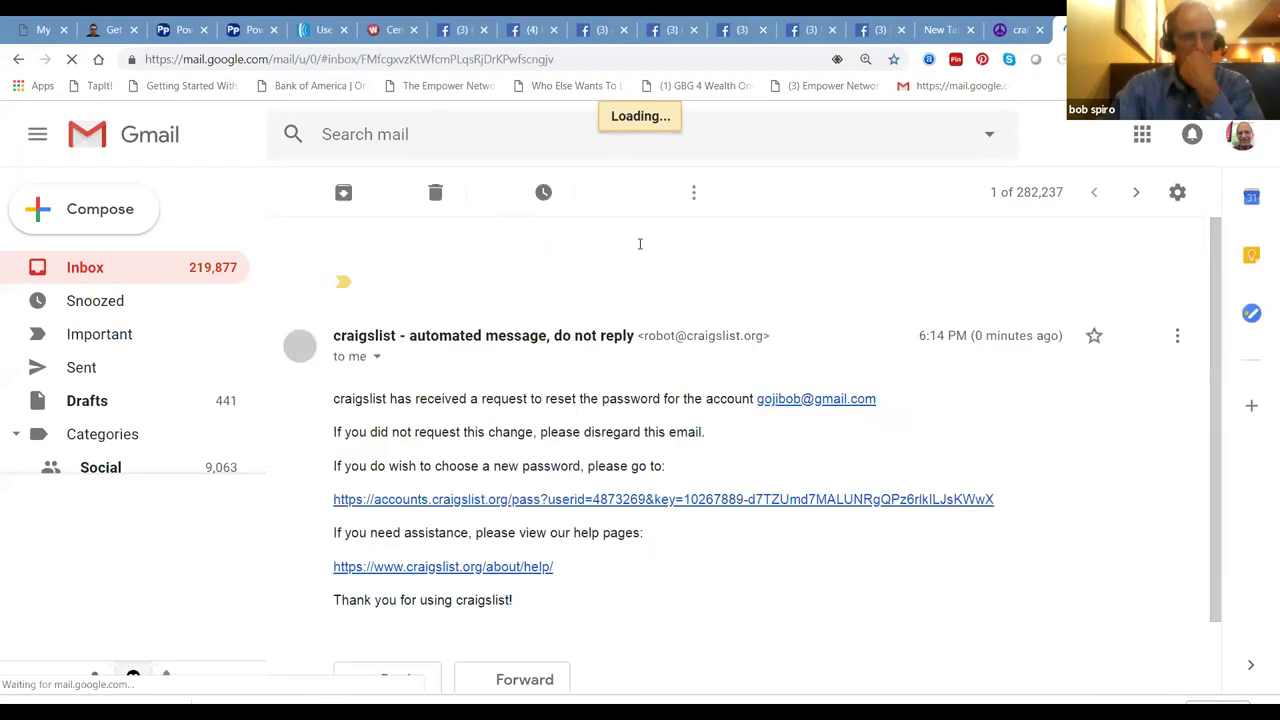
Follow the reset link, enter a new password in both fields, and submit Set Password.
left_click(645, 499)
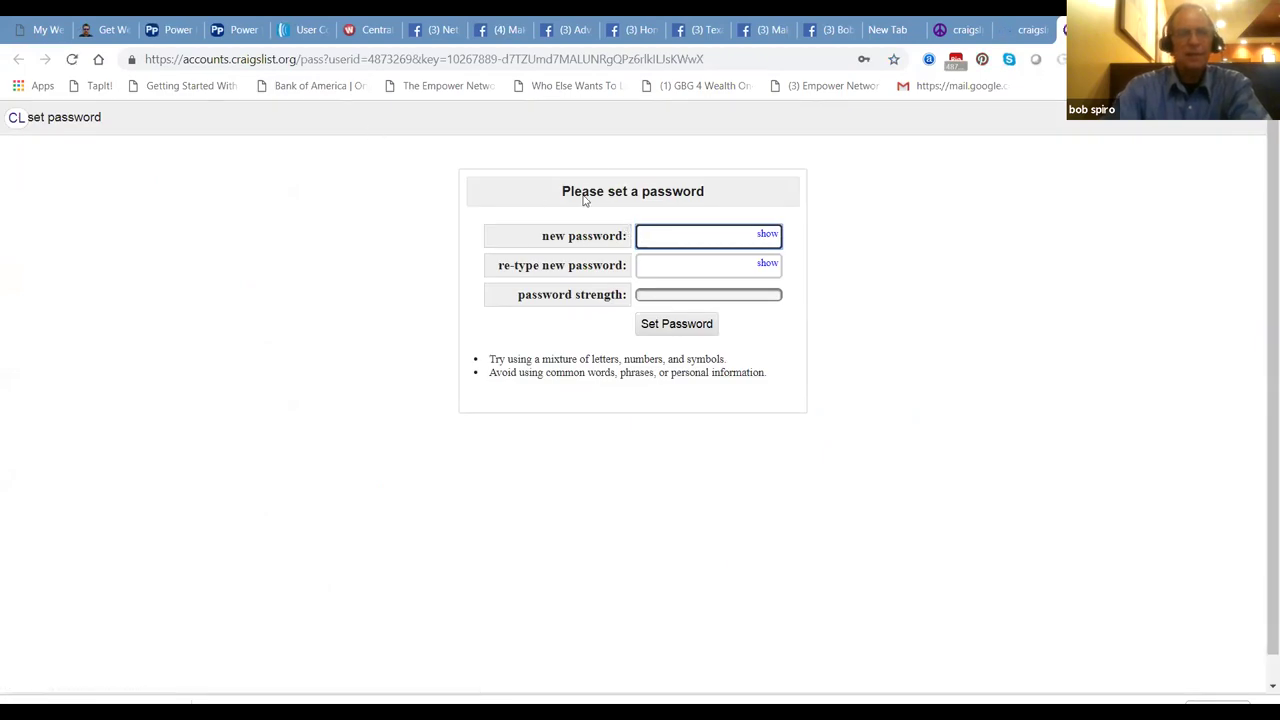
left_click(650, 236)
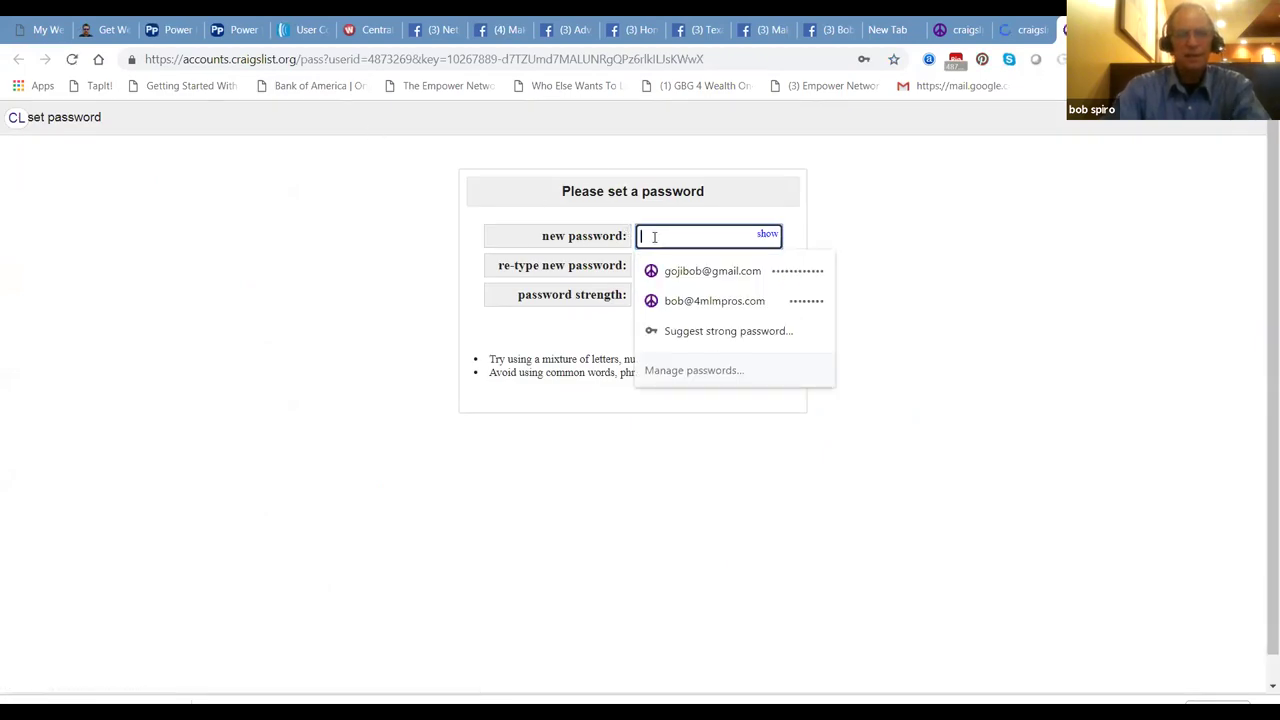
type("•••••••")
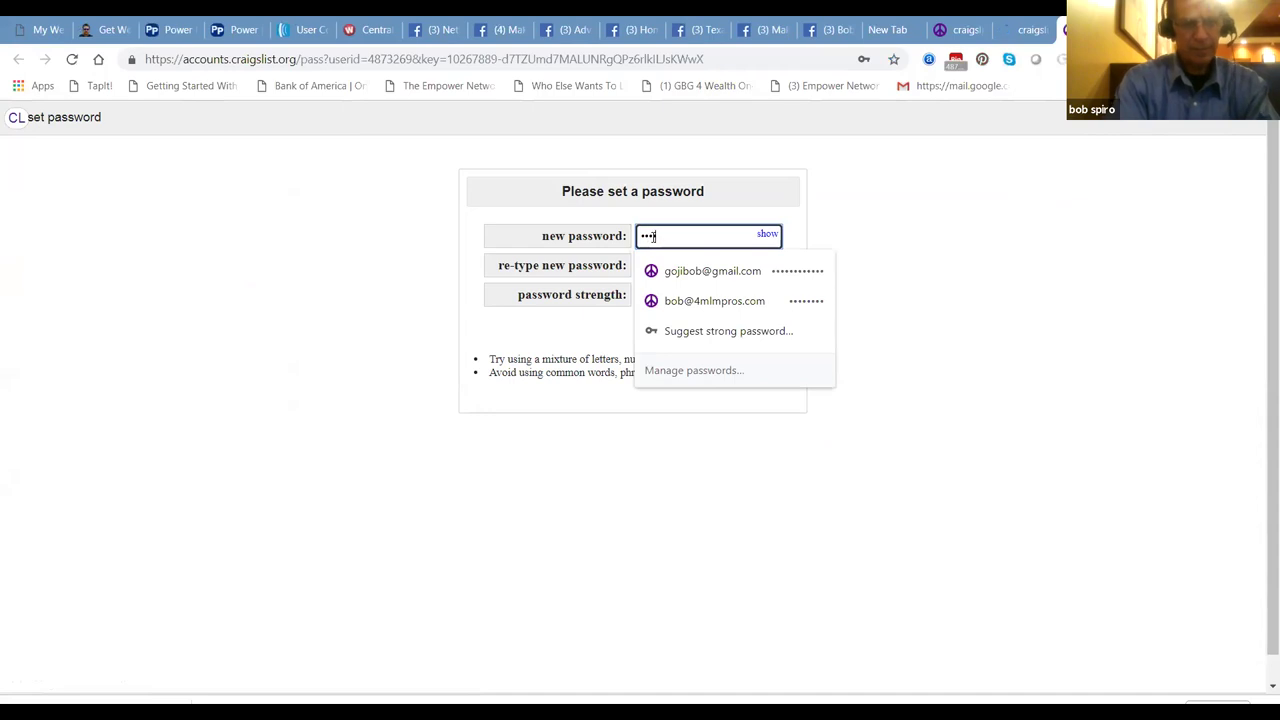
type("•••")
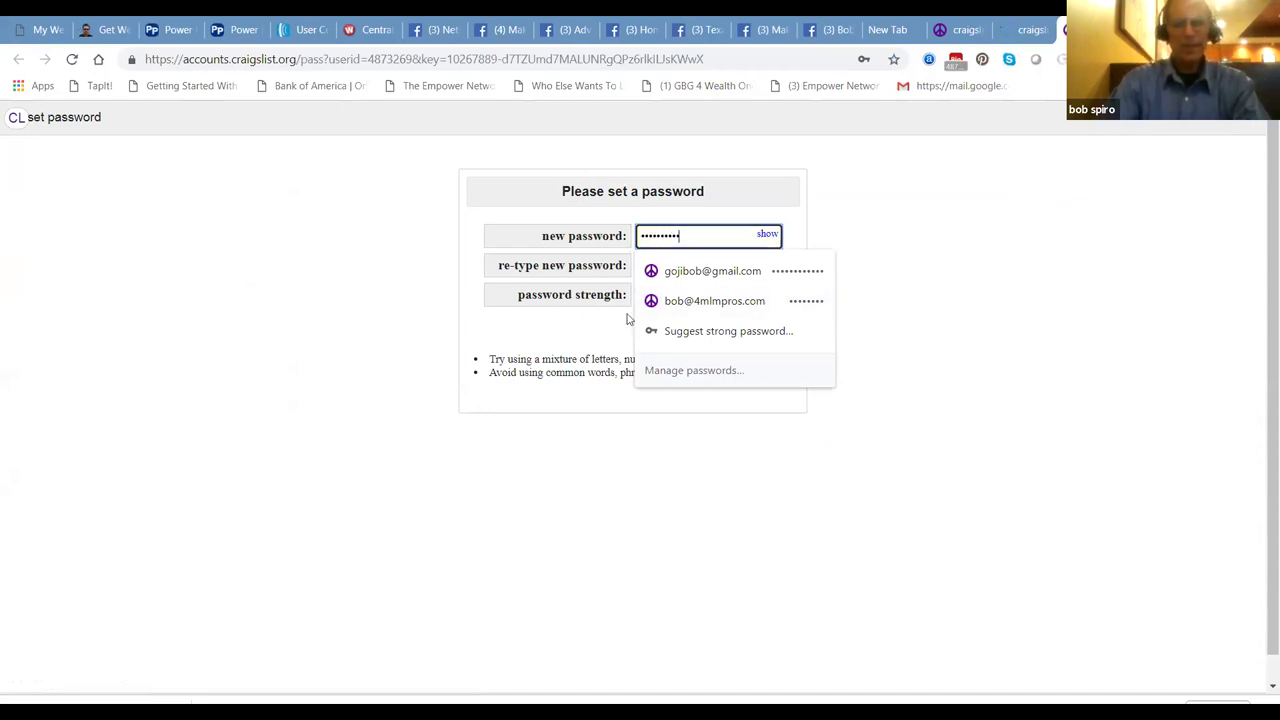
left_click(769, 236)
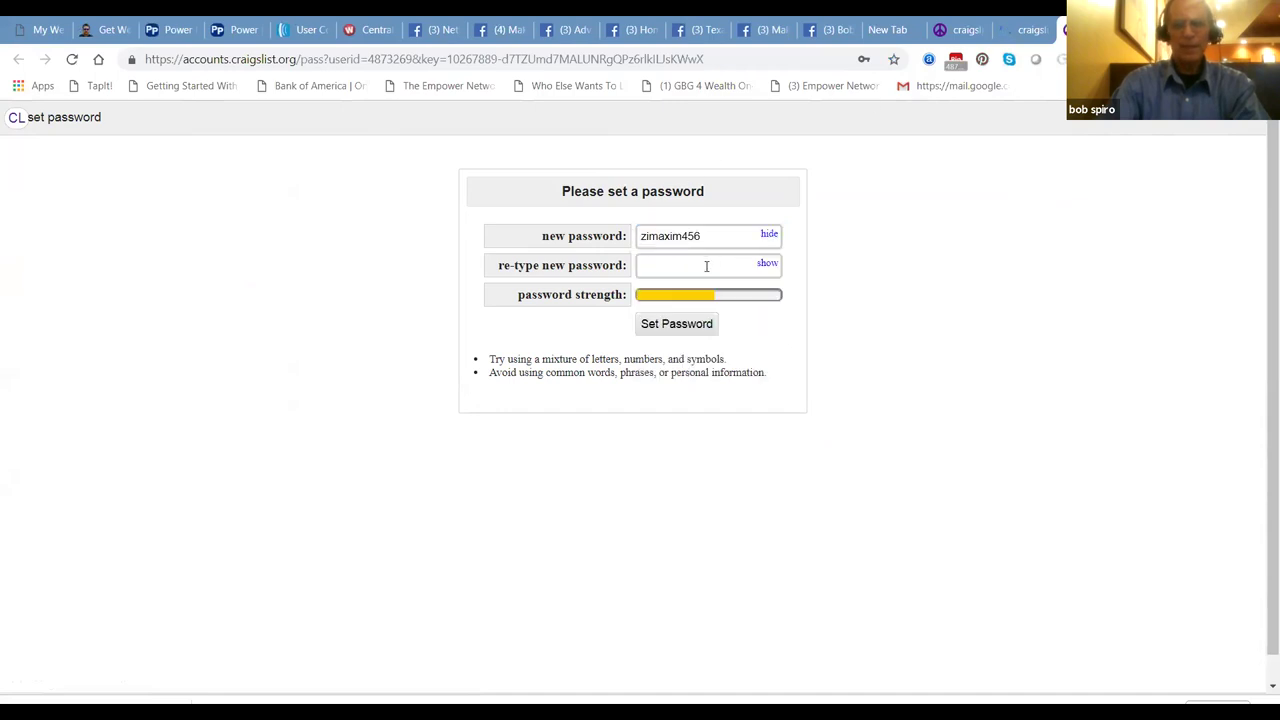
left_click(707, 266)
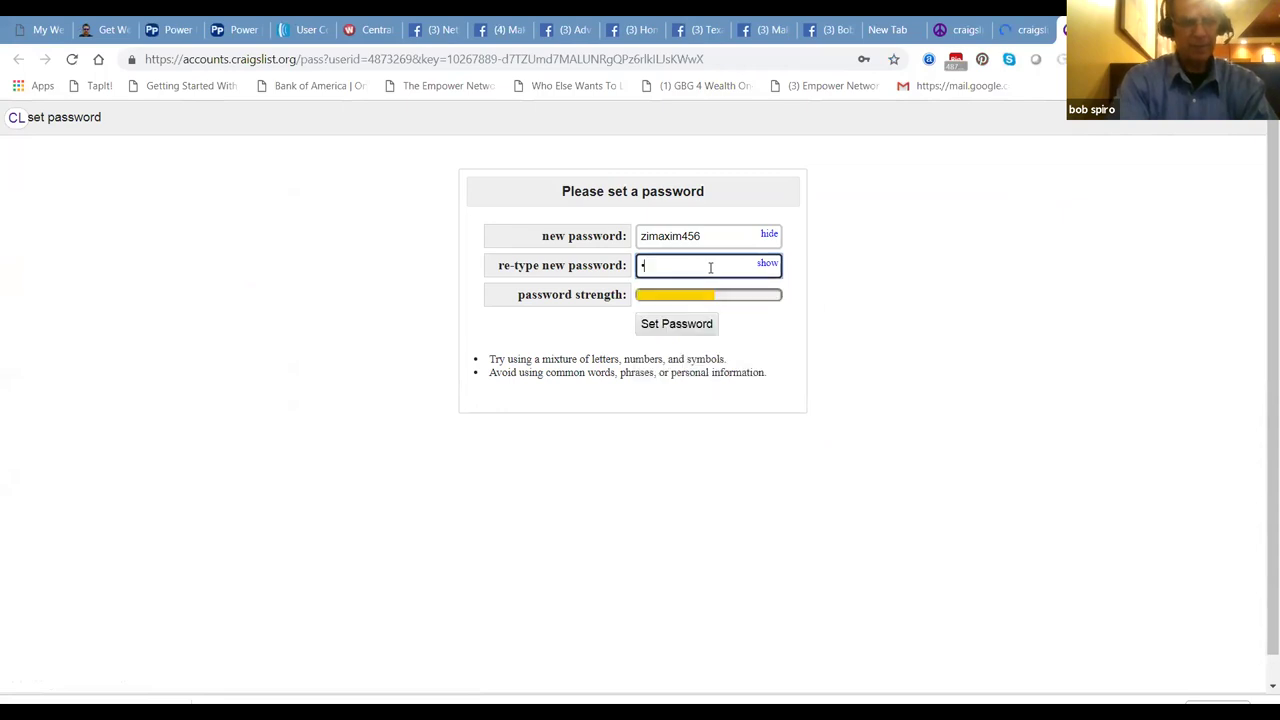
left_click(667, 326)
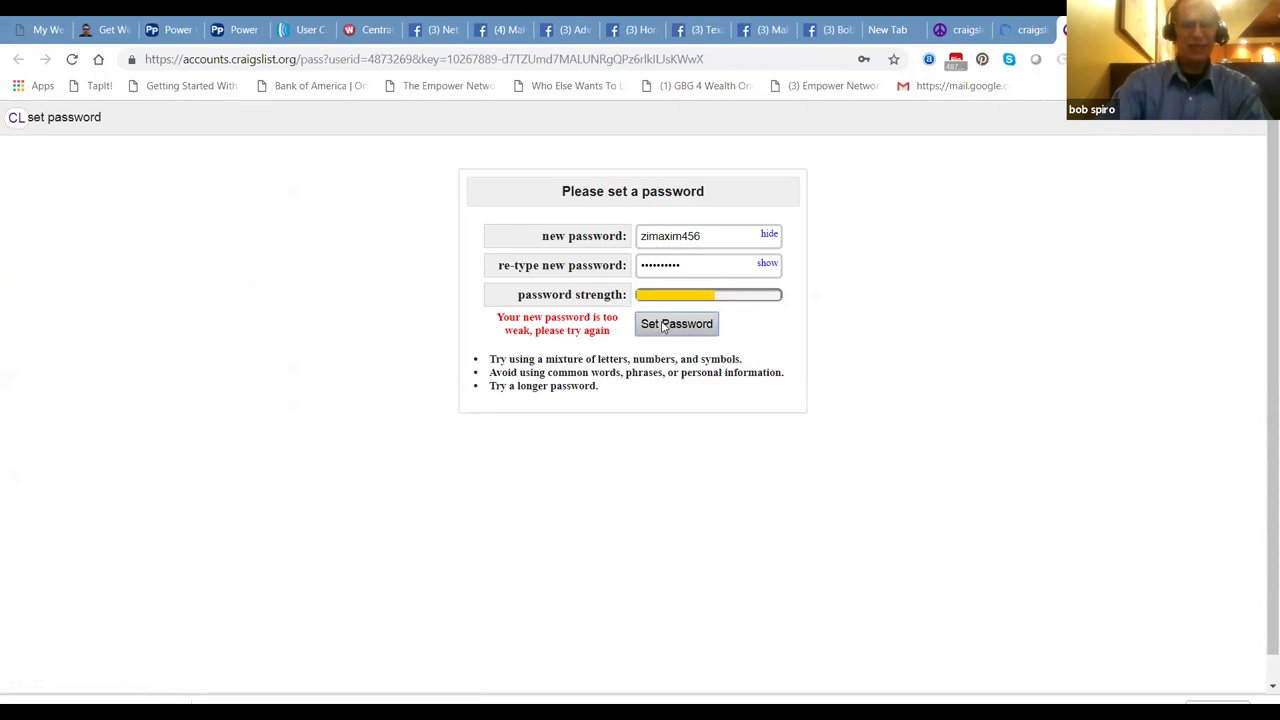
Append a '$' symbol to both password fields and submit again.
left_click(701, 259)
left_click(724, 236)
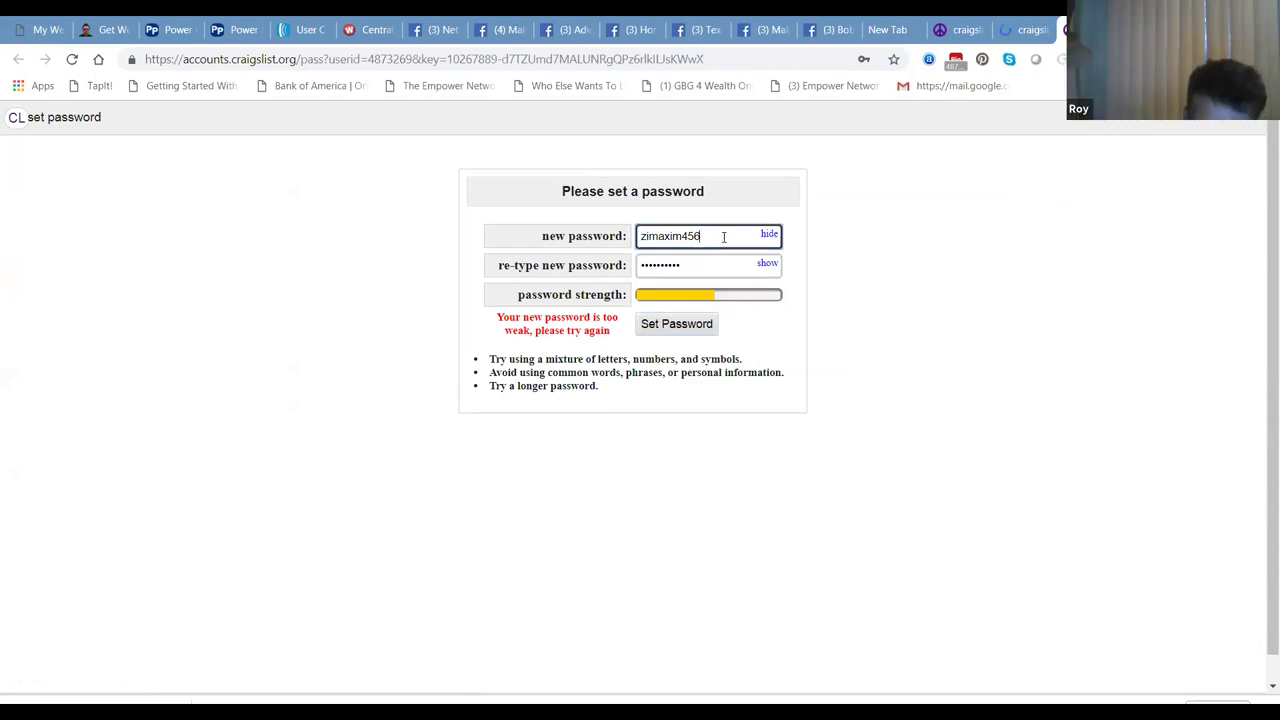
type("$")
left_click(700, 260)
type("$")
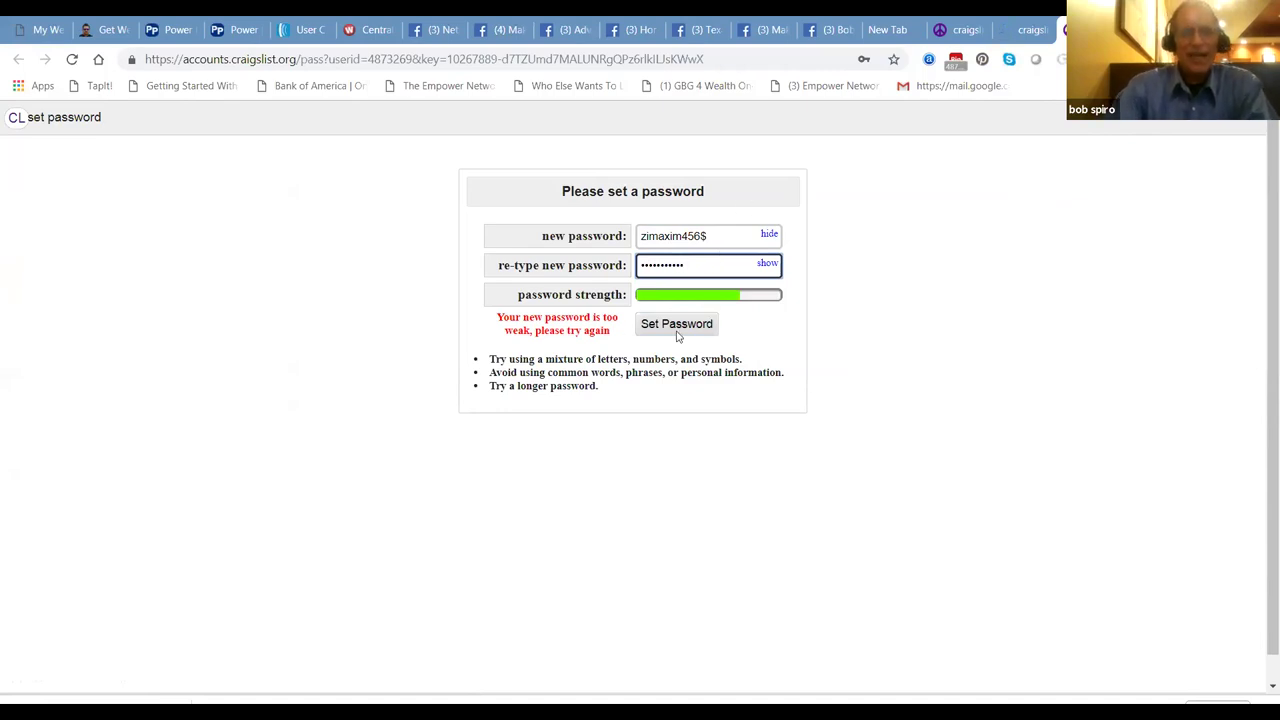
left_click(677, 330)
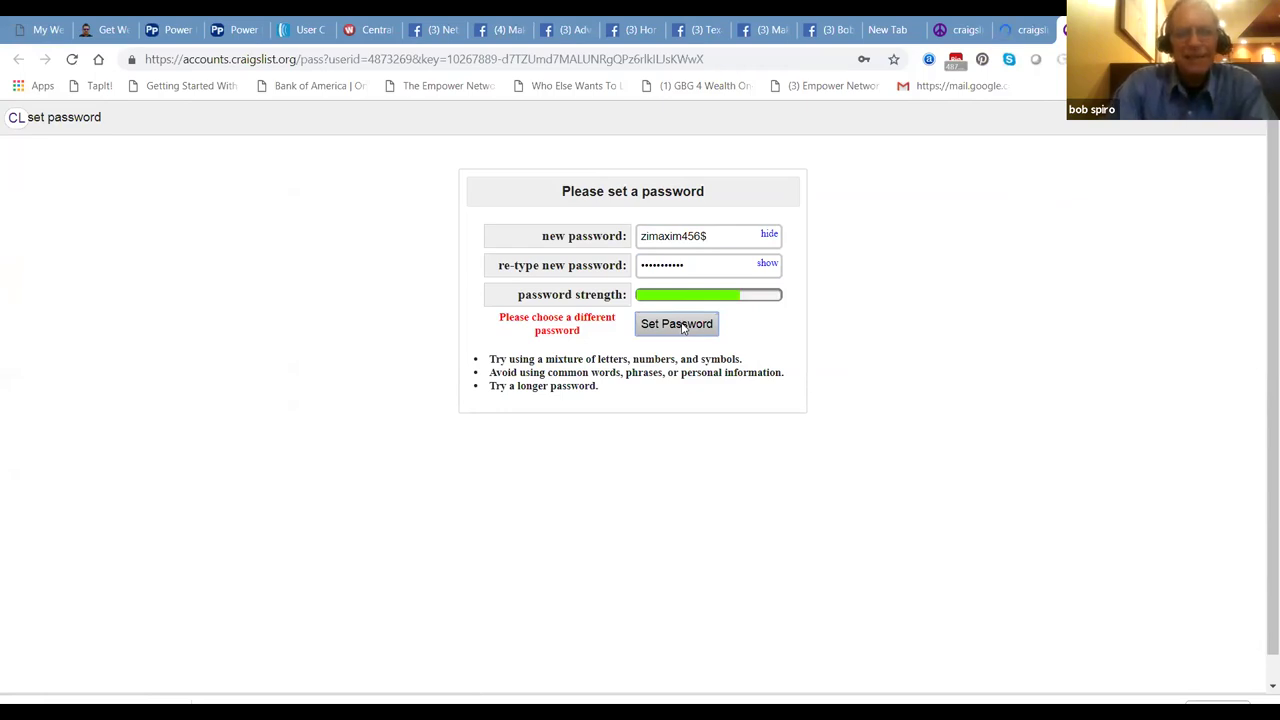
Replace the new password and its re-typed copy, then submit Set Password.
left_click(687, 265)
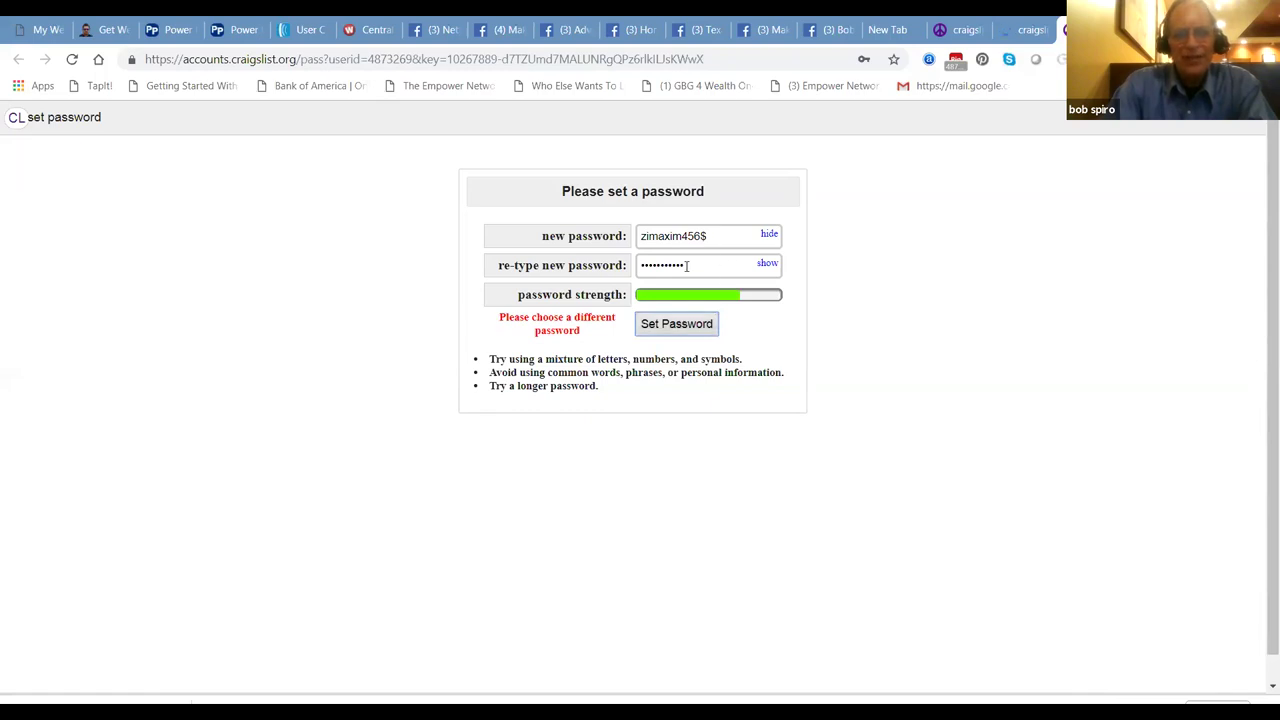
left_click_drag(724, 232, 559, 236)
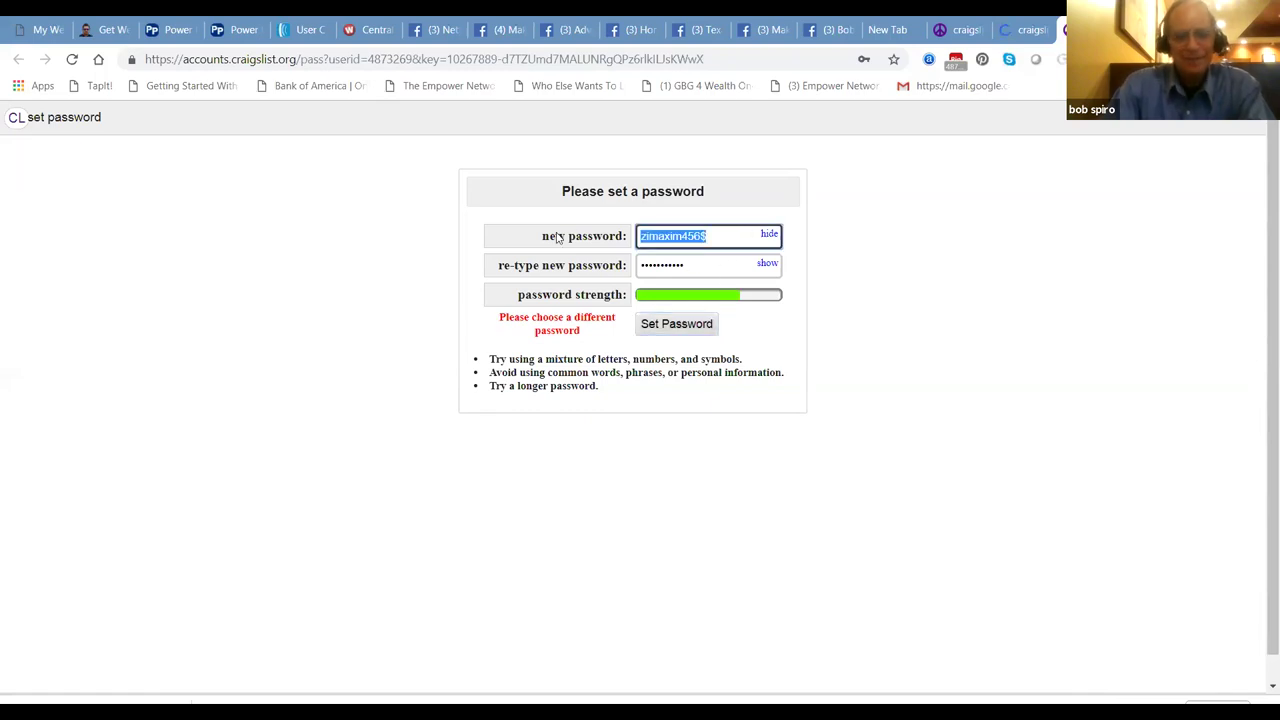
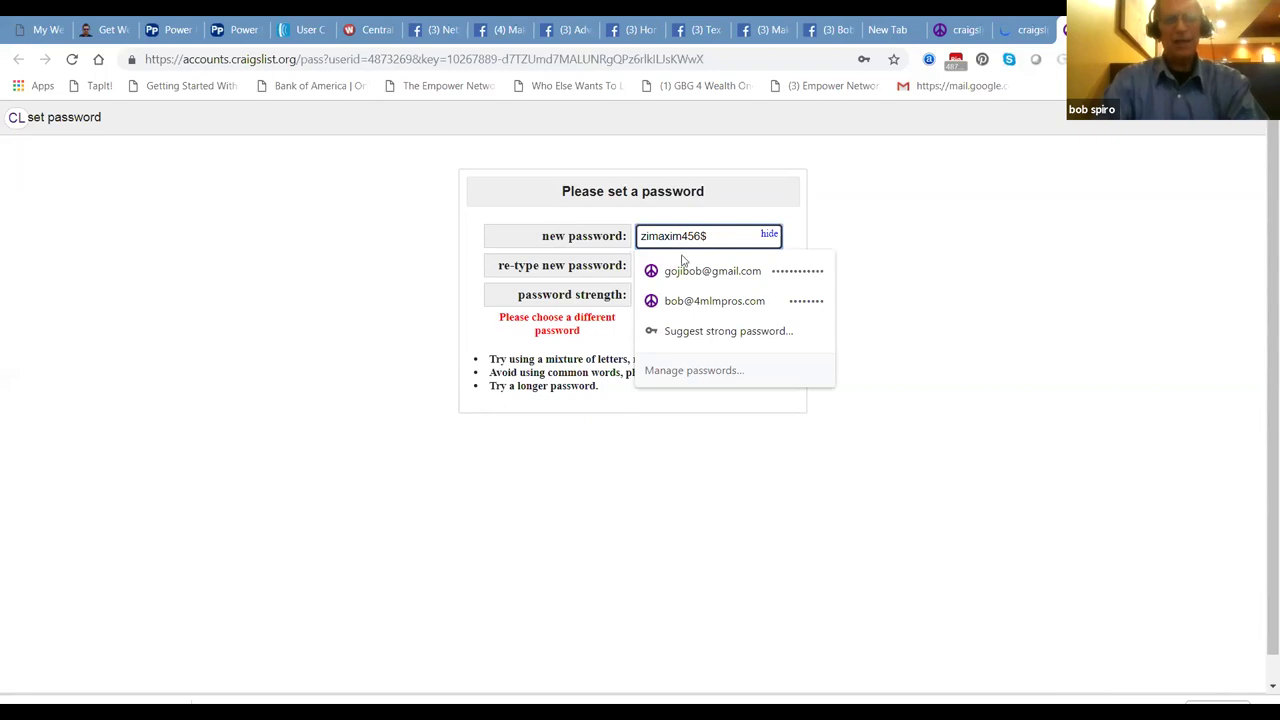
left_click(691, 279)
double_click(695, 270)
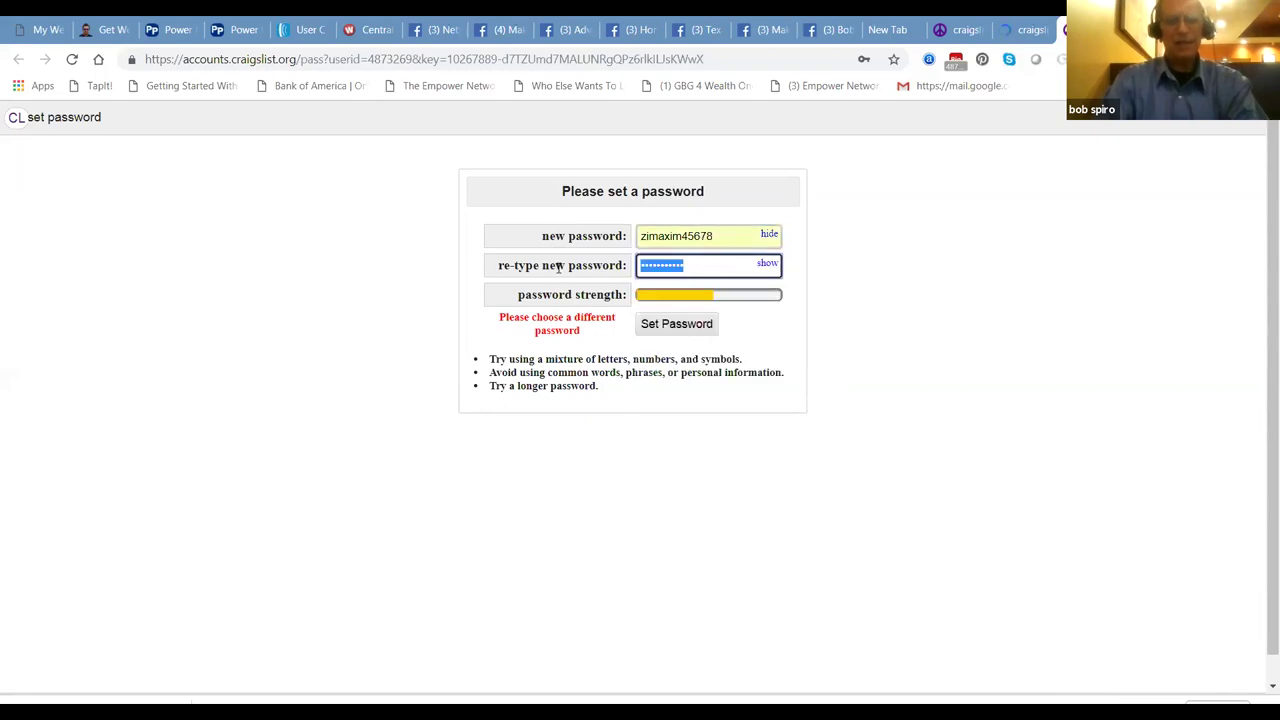
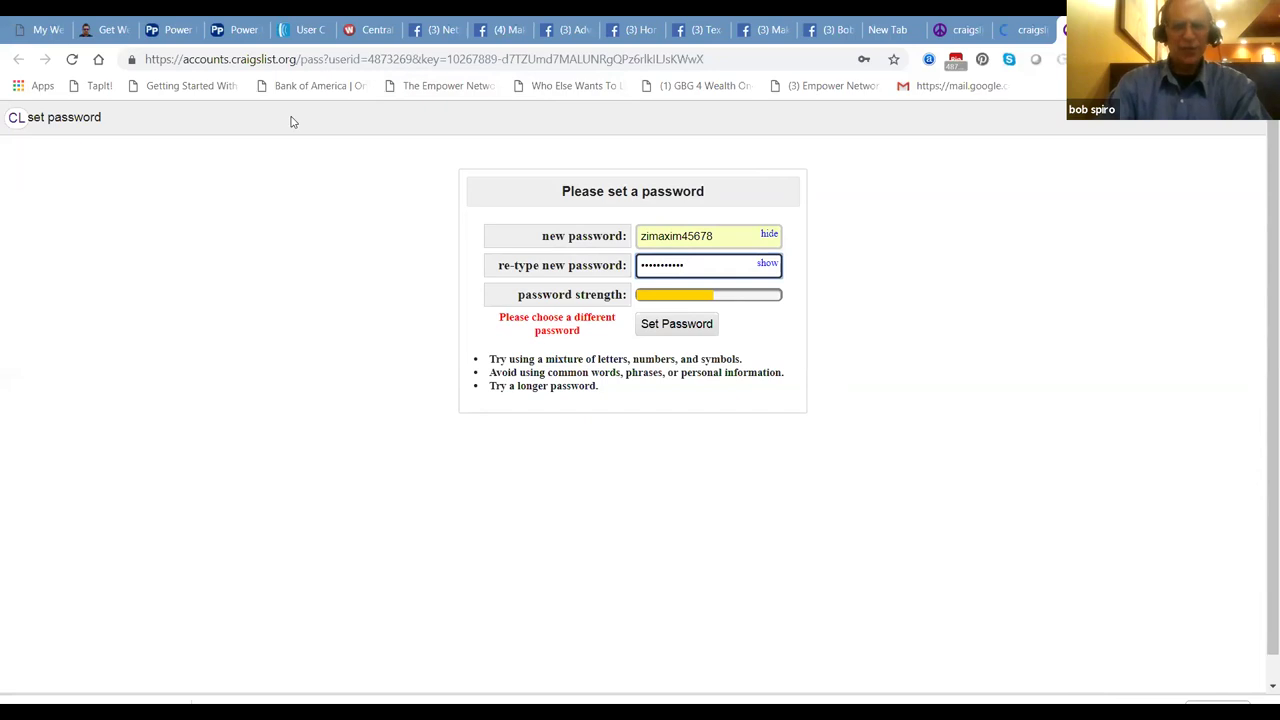
double_click(662, 331)
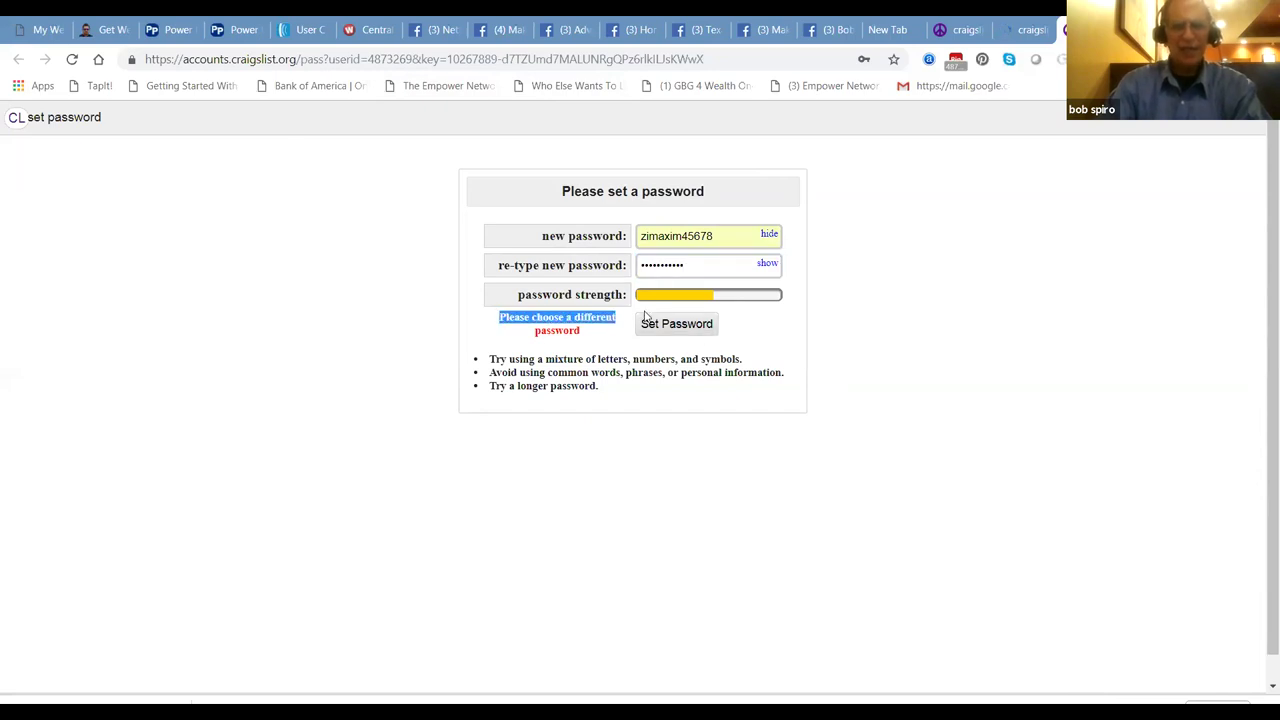
left_click(662, 331)
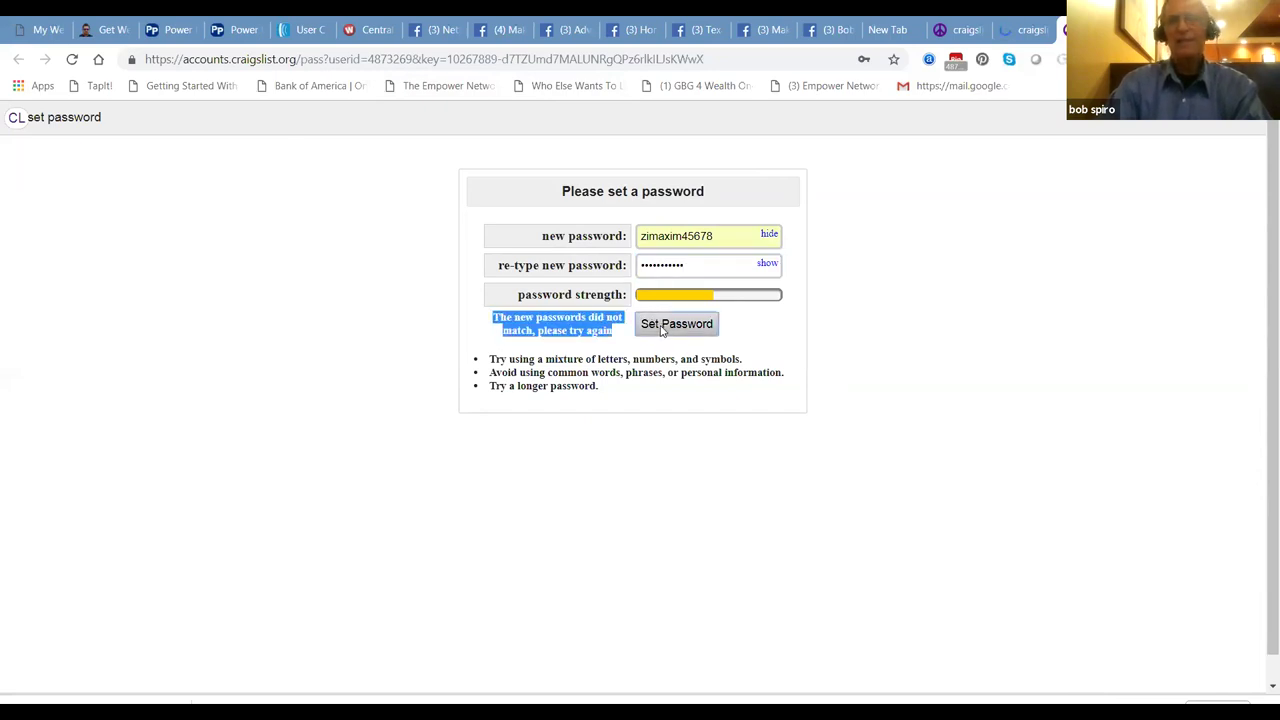
Re-enter a longer password in both fields and submit Set Password again.
left_click(727, 236)
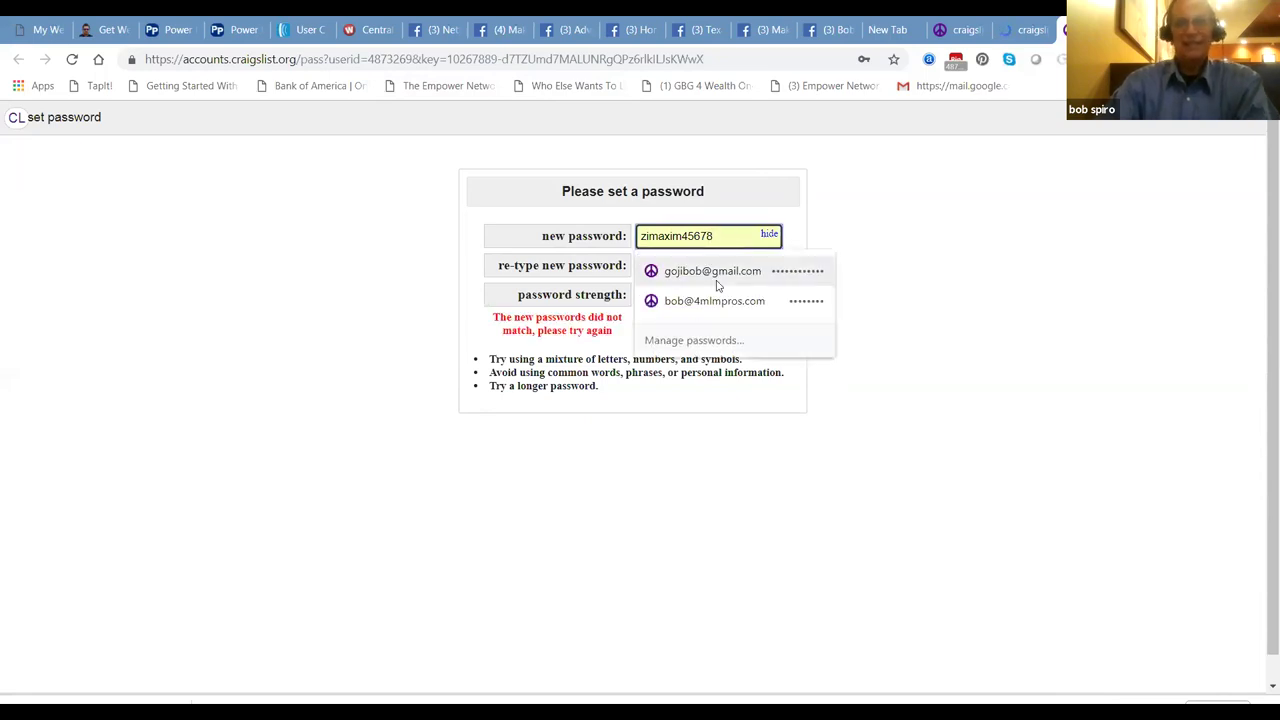
left_click(714, 280)
double_click(714, 264)
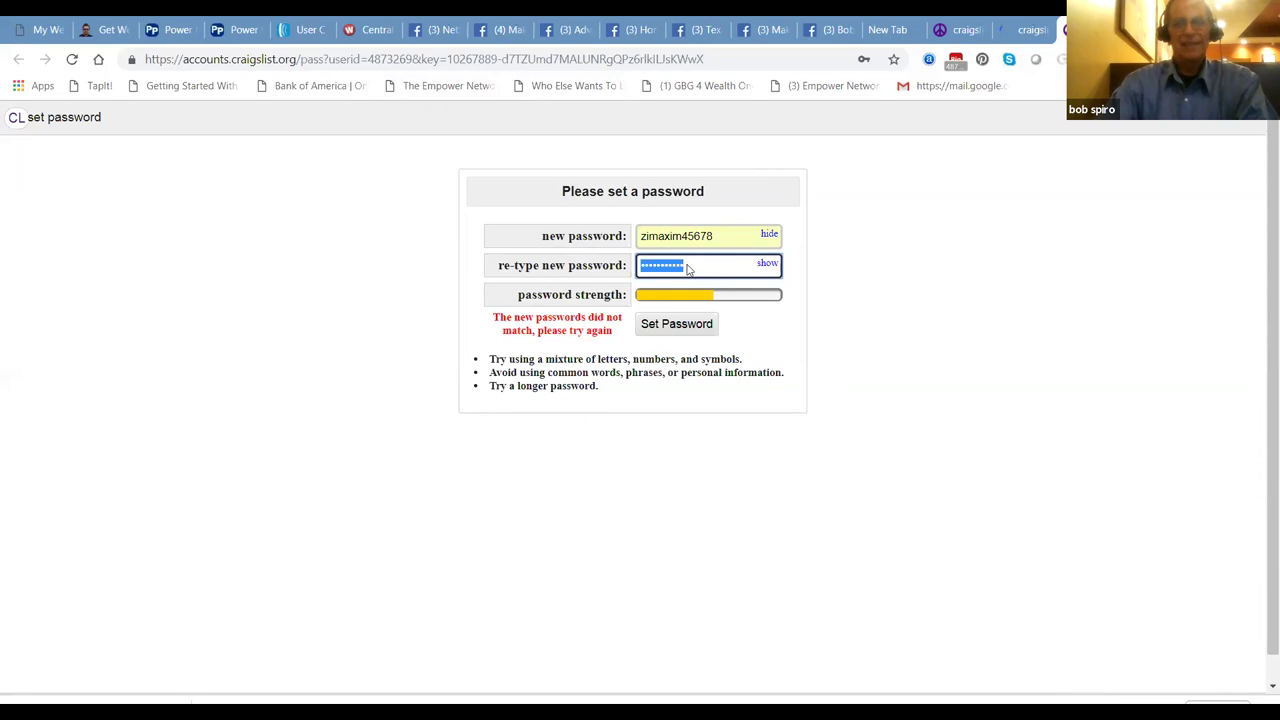
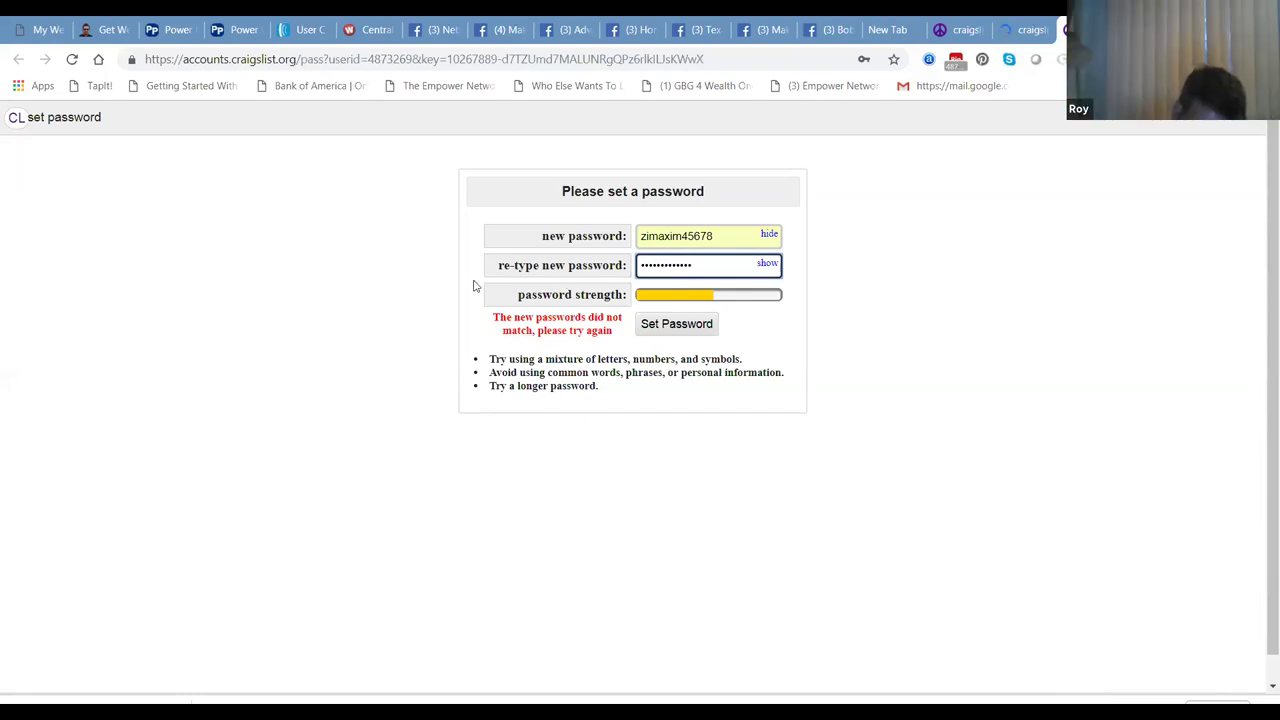
left_click(726, 234)
key("ctrl+a")
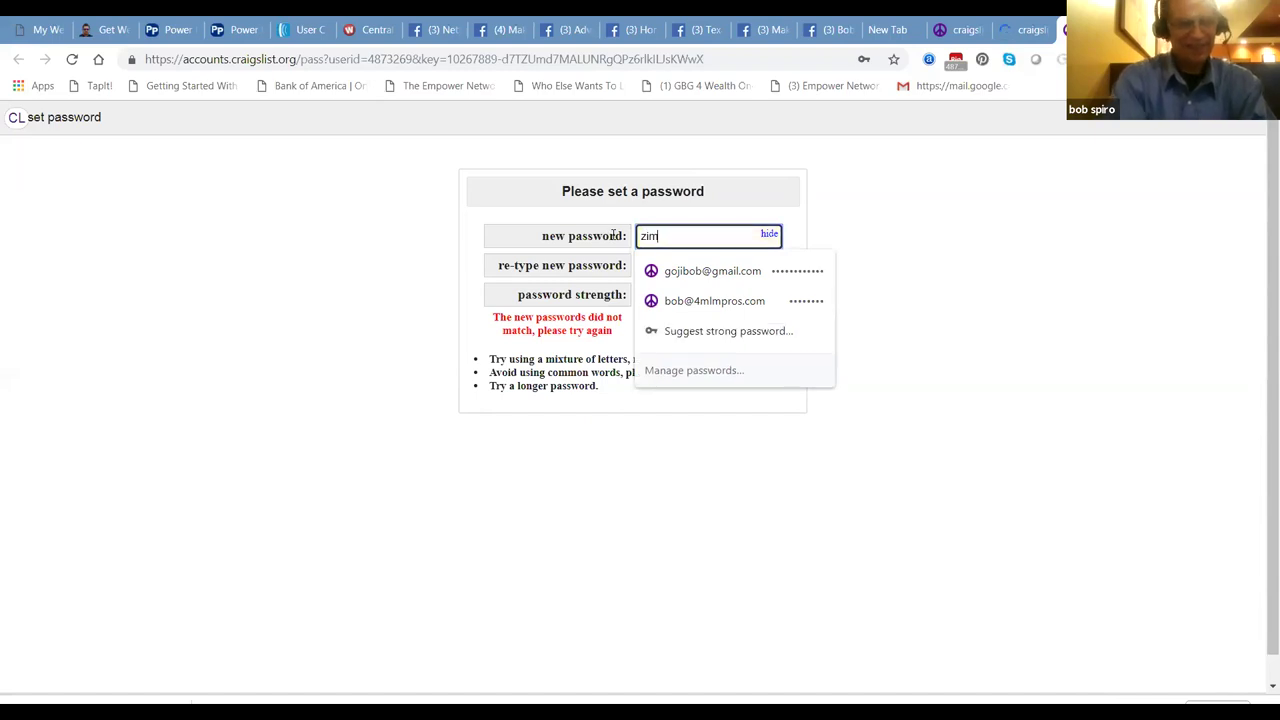
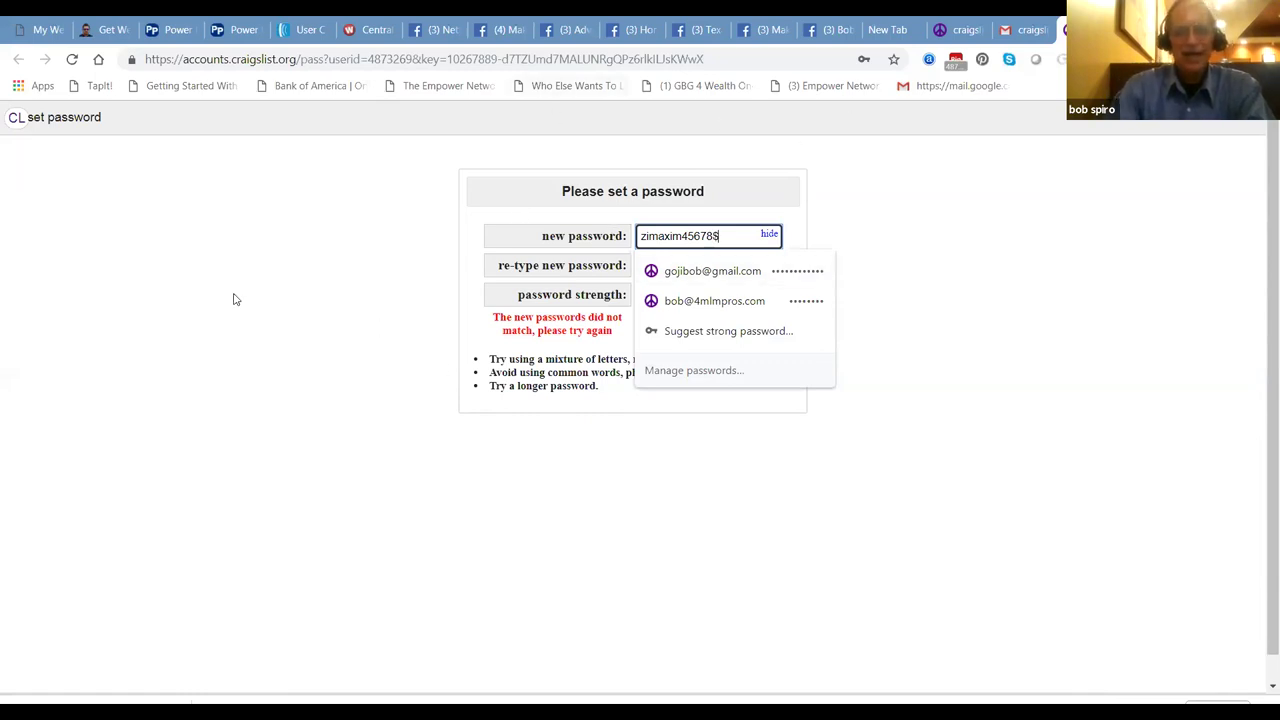
left_click(381, 302)
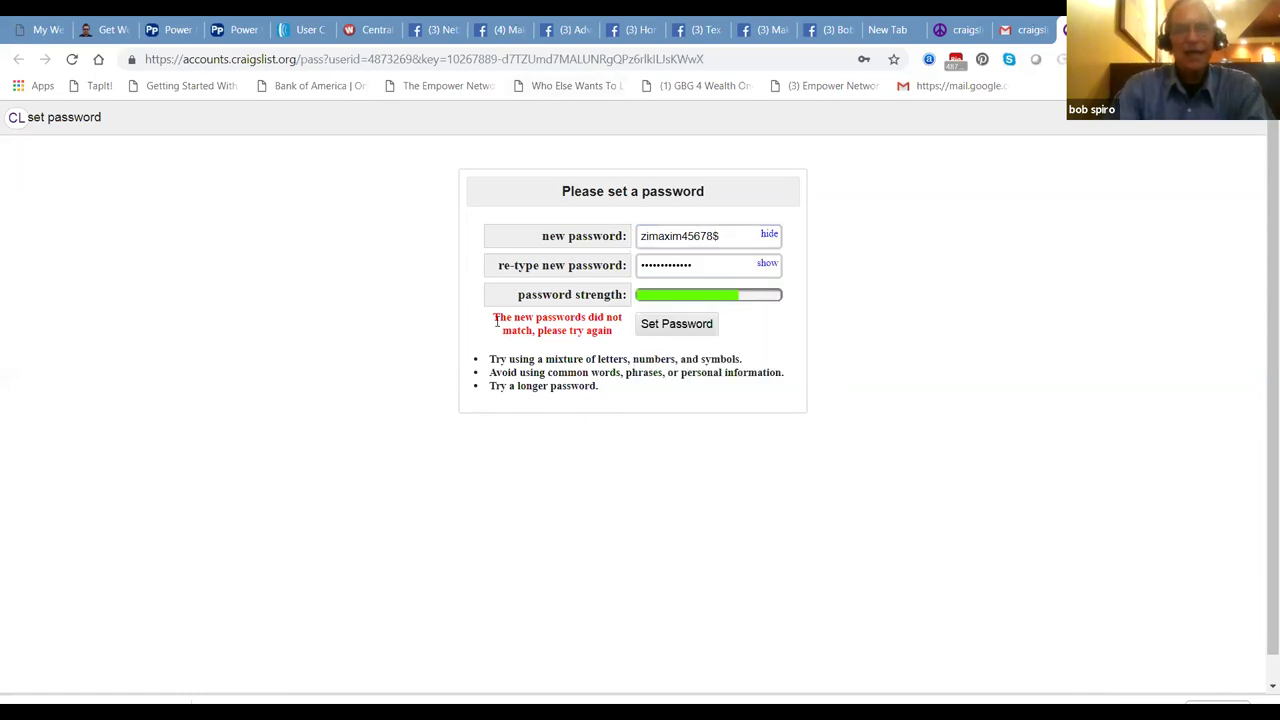
left_click(721, 263)
key("ctrl+a")
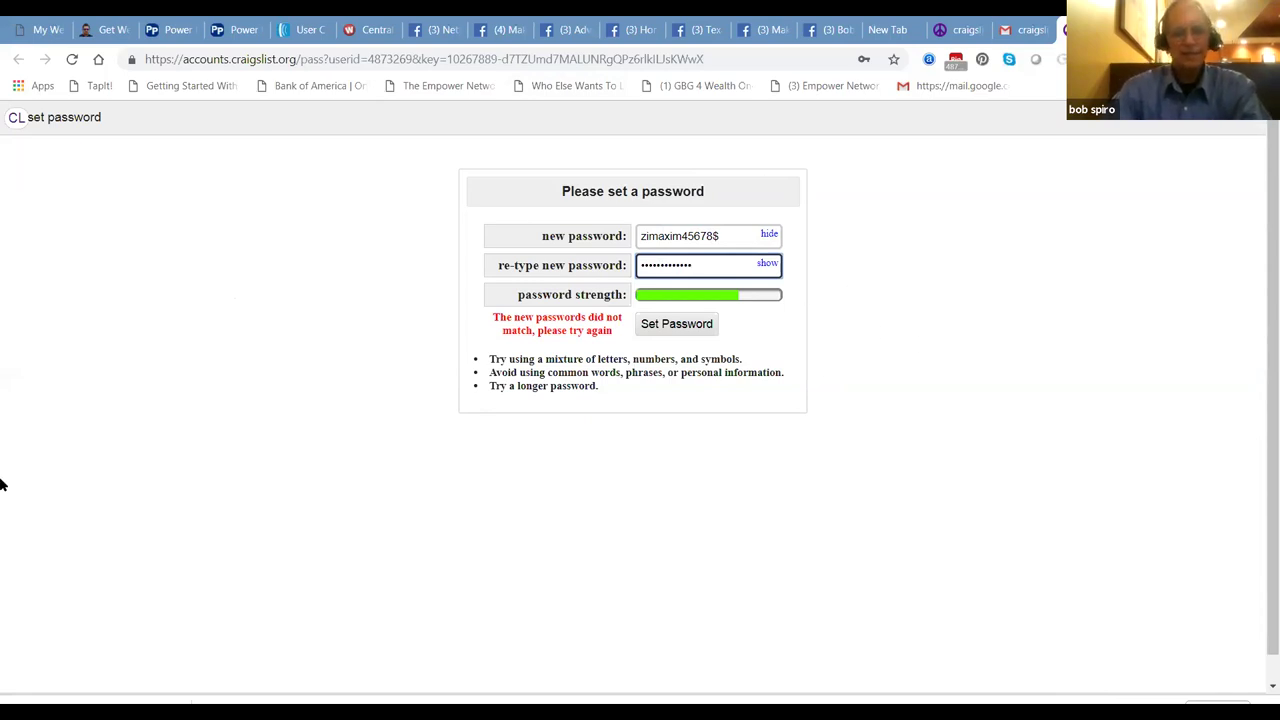
left_click(661, 331)
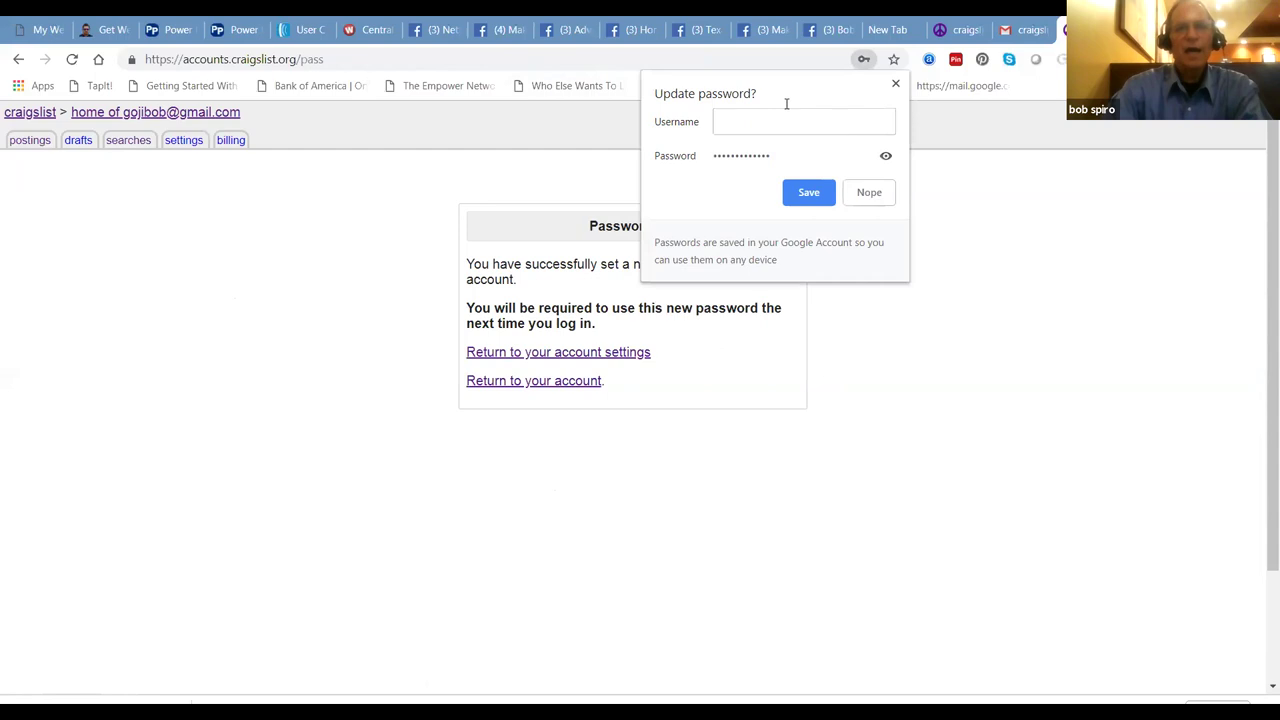
Update Chrome's saved password, entering the account e-mail address as the username.
left_click(753, 119)
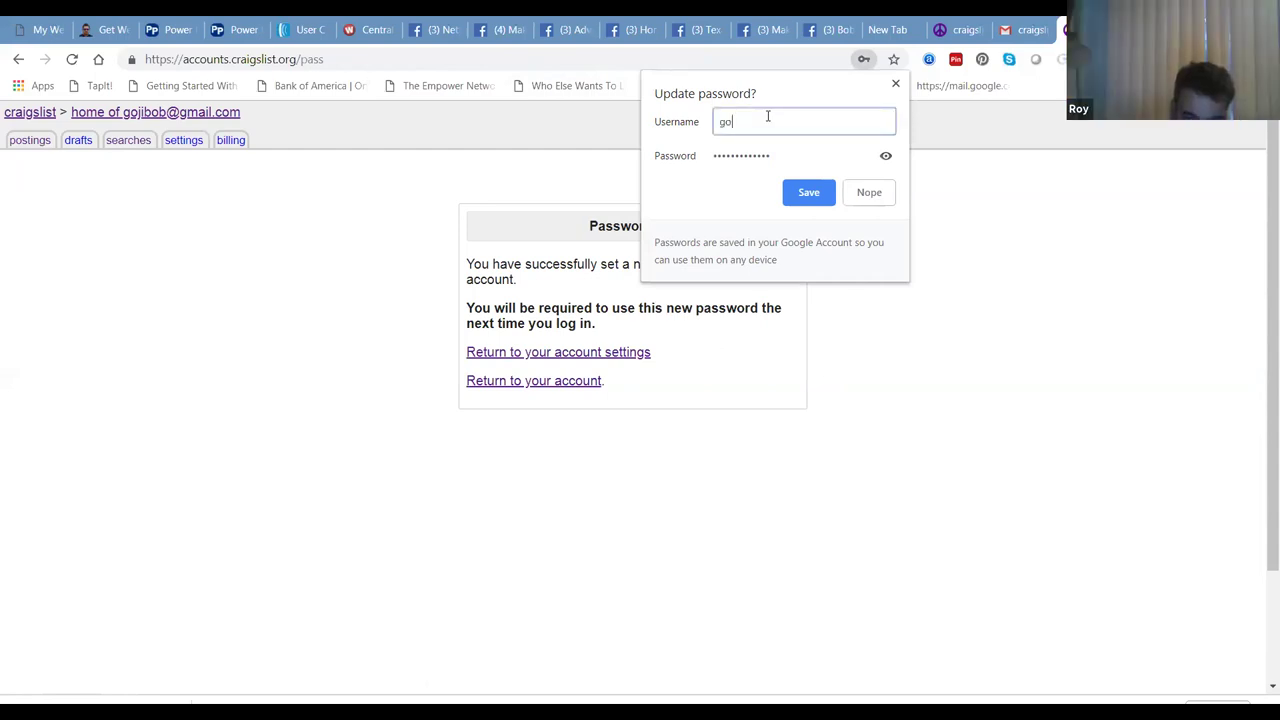
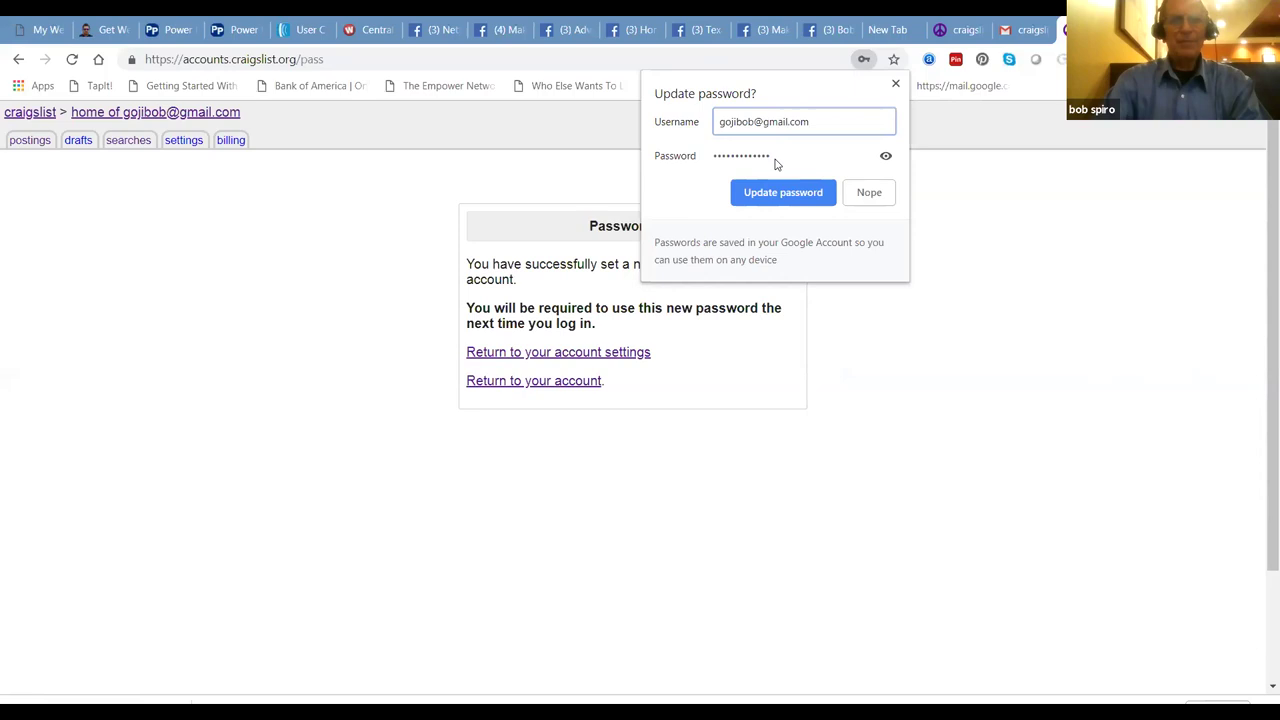
left_click(775, 192)
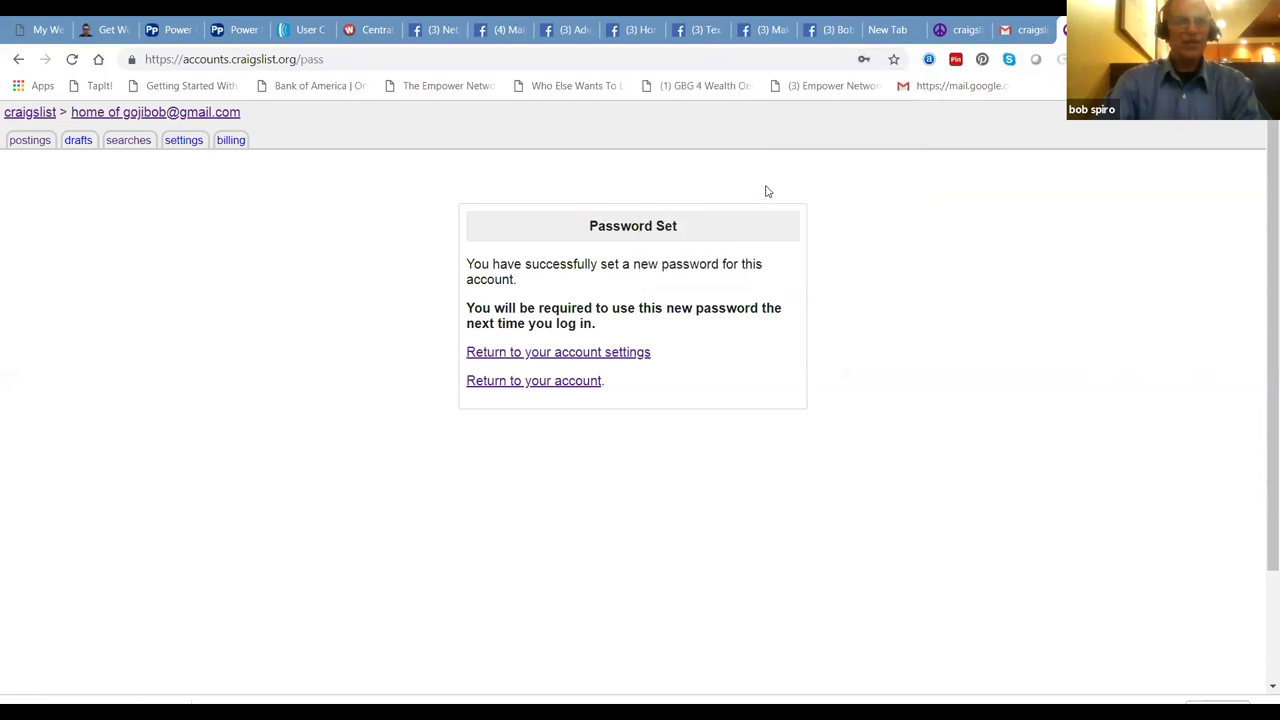
Return to the account and open the active Credit Repair Specialist posting, scrolling through its ad.
left_click(551, 384)
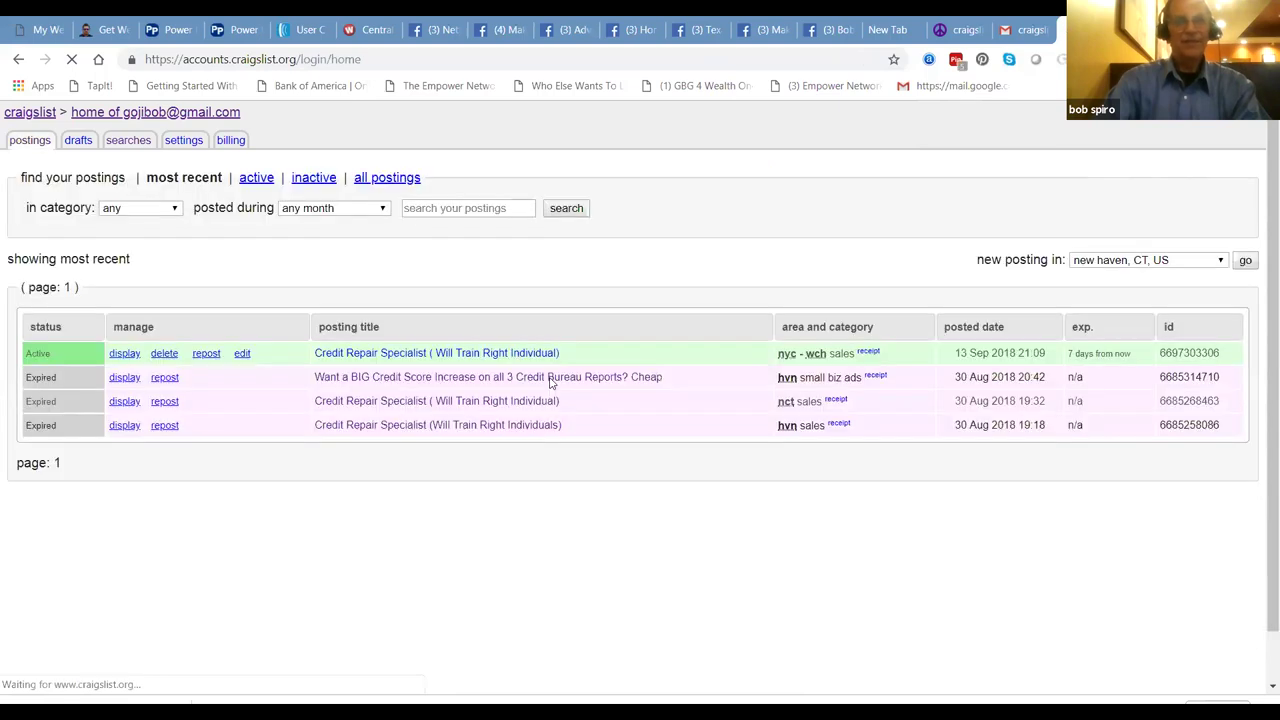
left_click(410, 357)
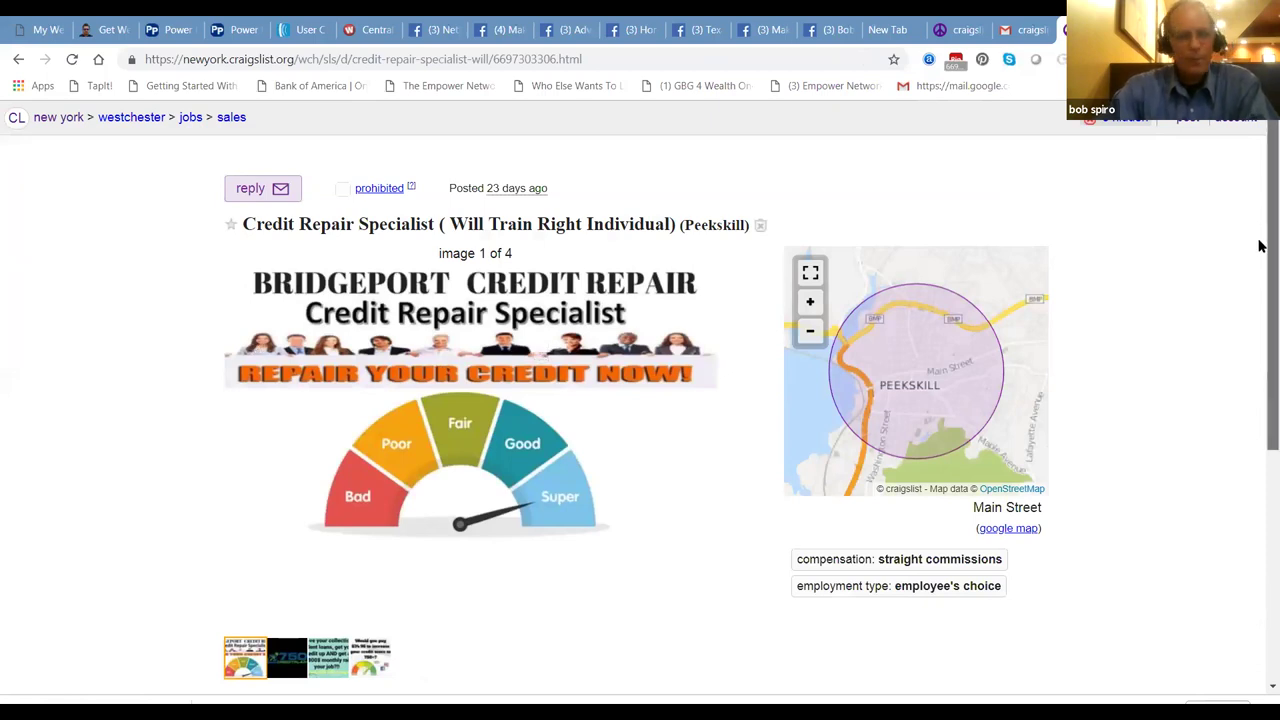
scroll(1257, 243, "down", 3)
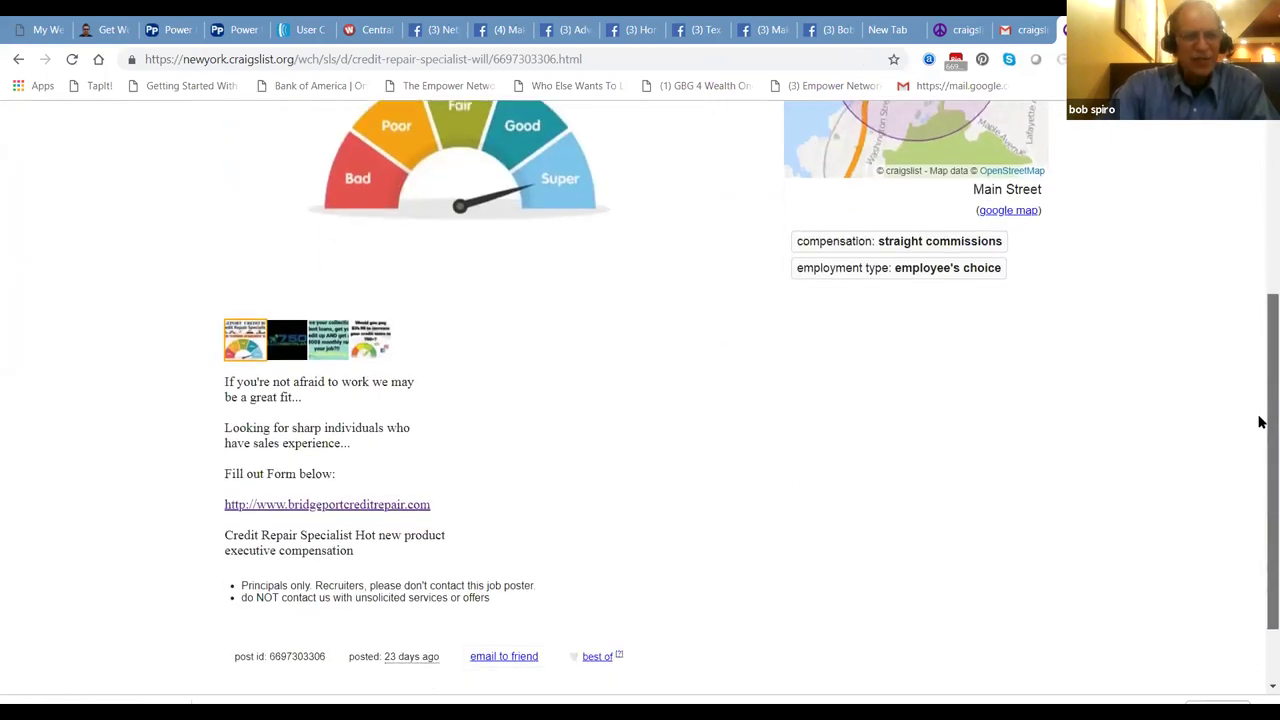
scroll(1257, 423, "down", 1)
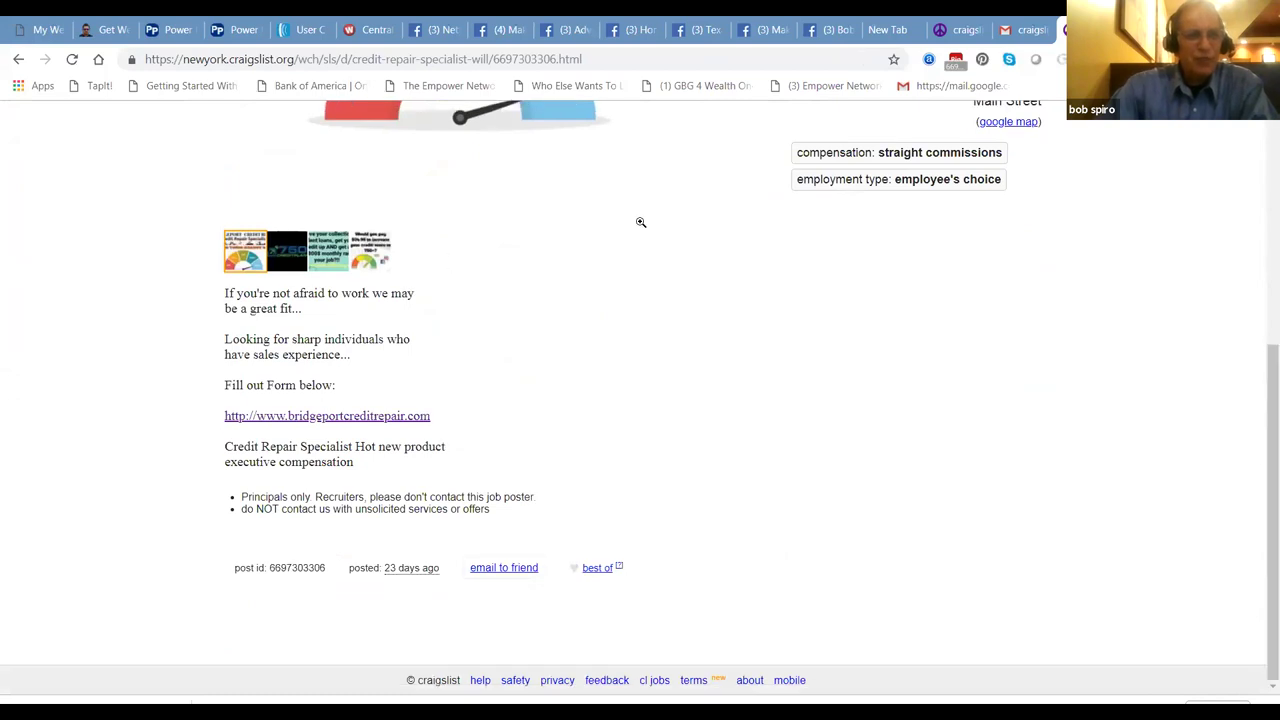